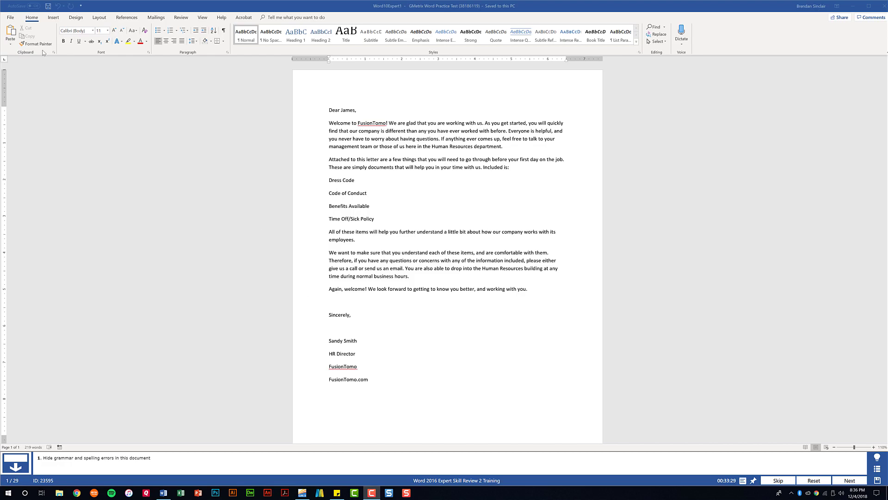
Show the File backstage Info page for the Word10Expert1 welcome letter.
left_click(9, 18)
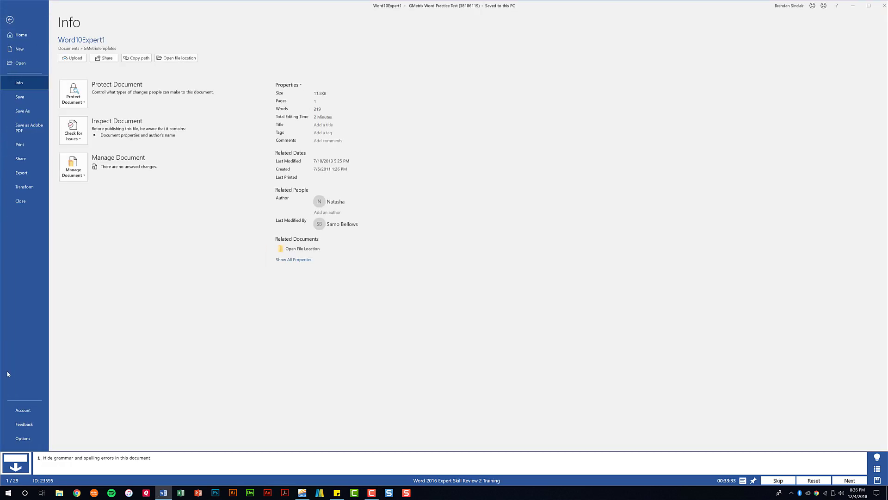
In Proofing options, hide spelling and grammar errors for Word10Expert1 only.
left_click(23, 439)
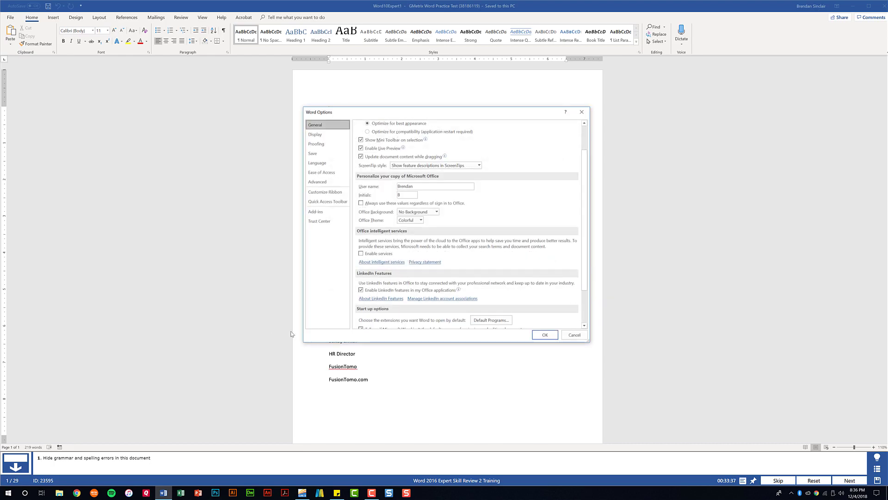
left_click(331, 146)
scroll(412, 275, "down", 1)
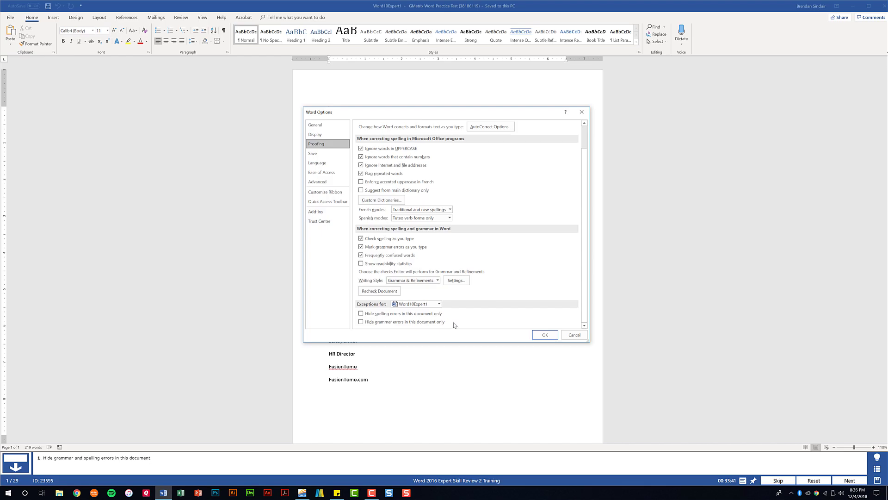
left_click(361, 315)
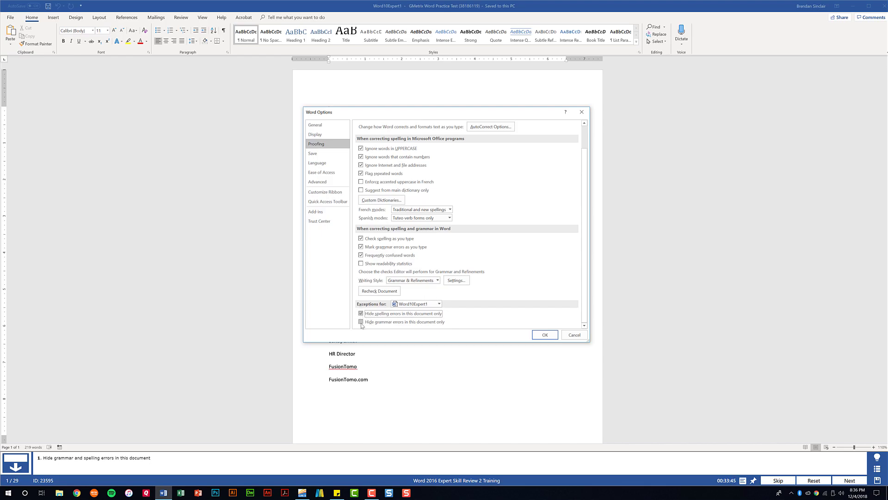
left_click(361, 322)
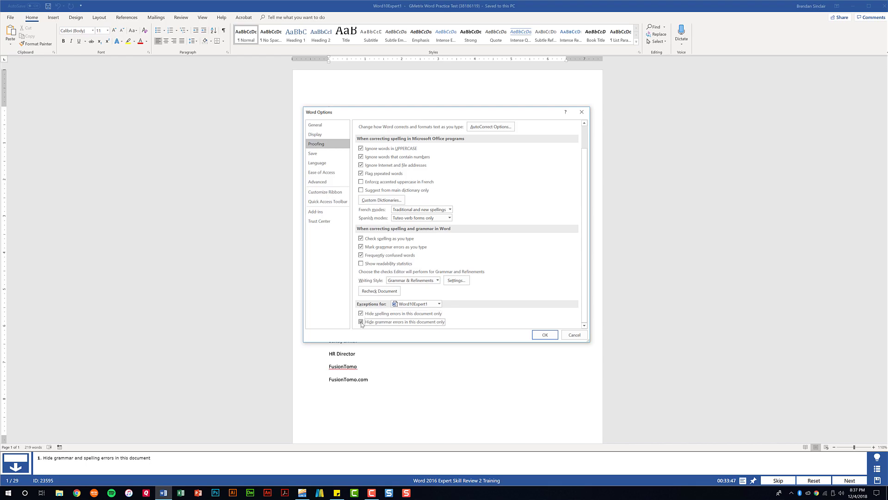
left_click(546, 337)
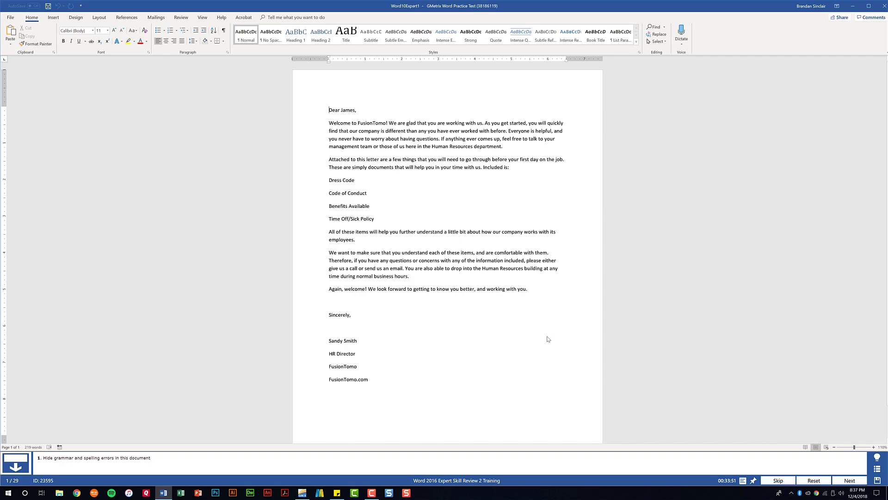
Restrict the dress code document to comments only, enforced with a password.
left_click(849, 481)
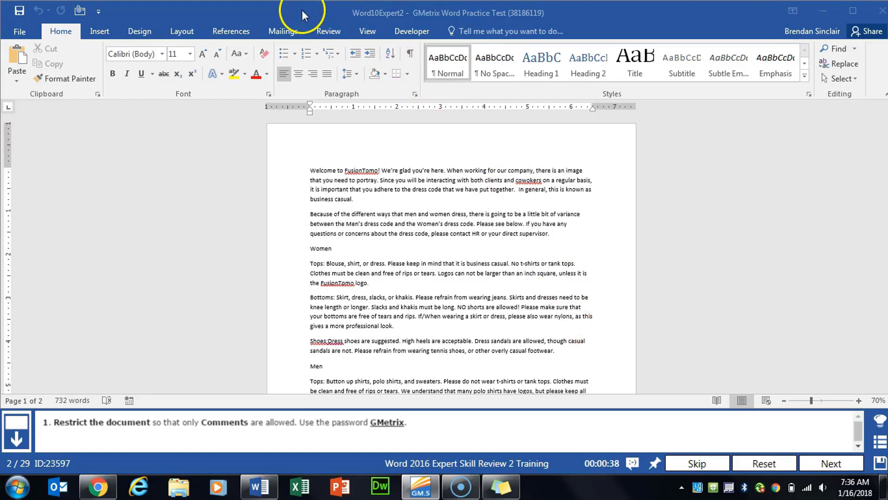
left_click(328, 36)
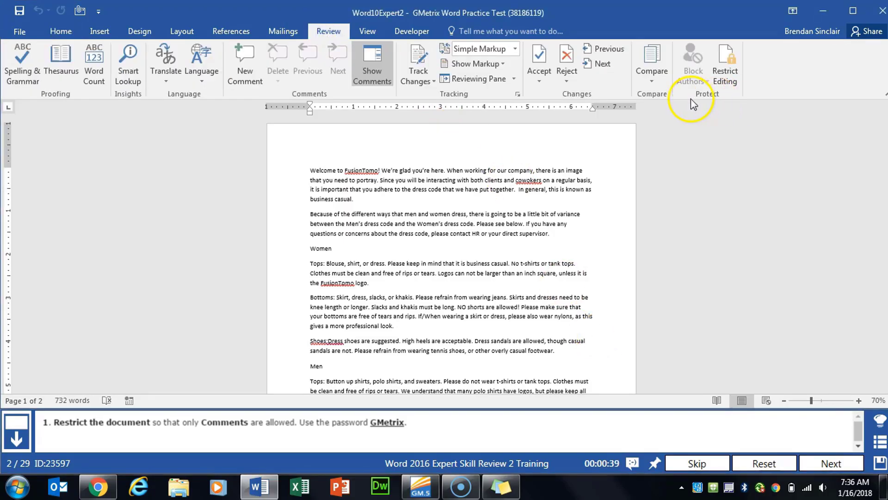
left_click(726, 83)
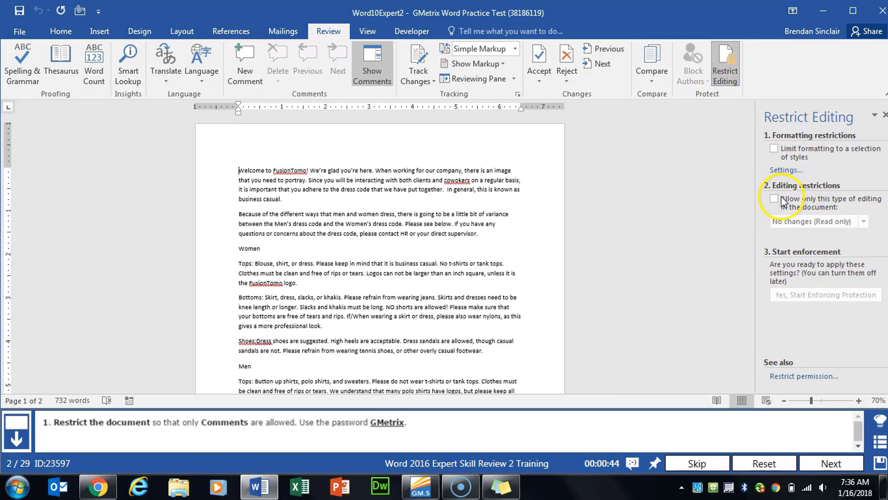
left_click(774, 199)
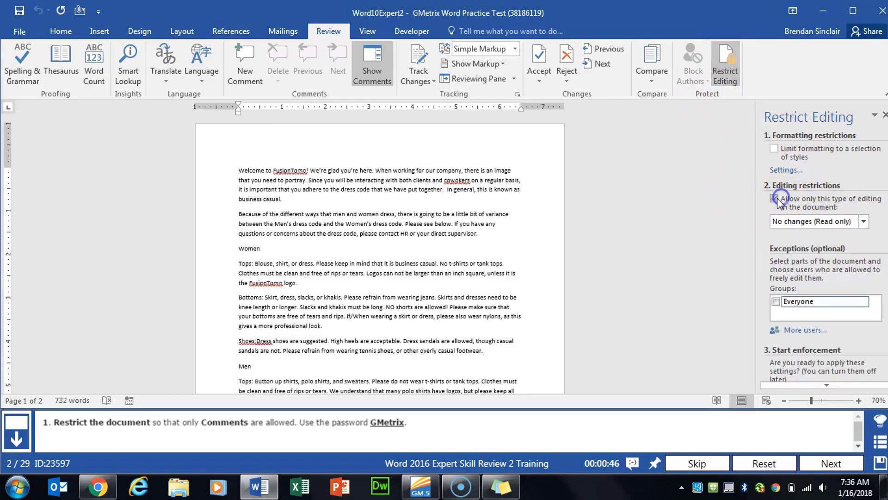
left_click(826, 225)
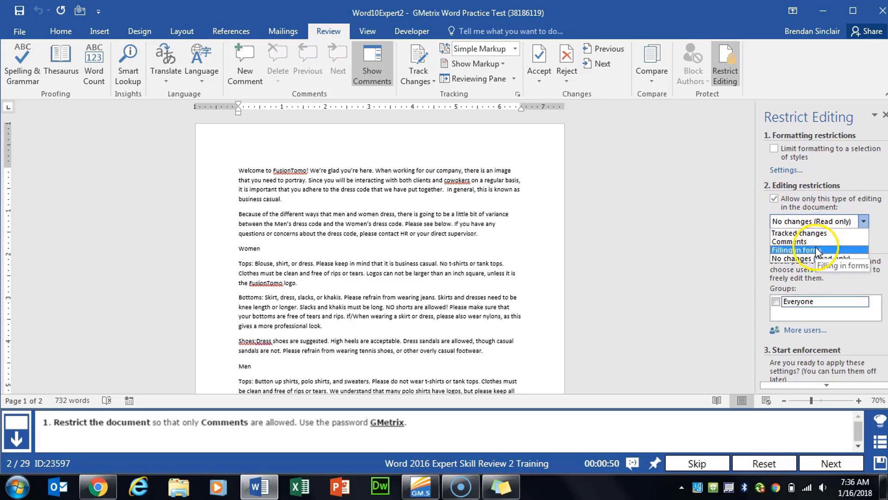
left_click(817, 242)
scroll(816, 250, "down", 4)
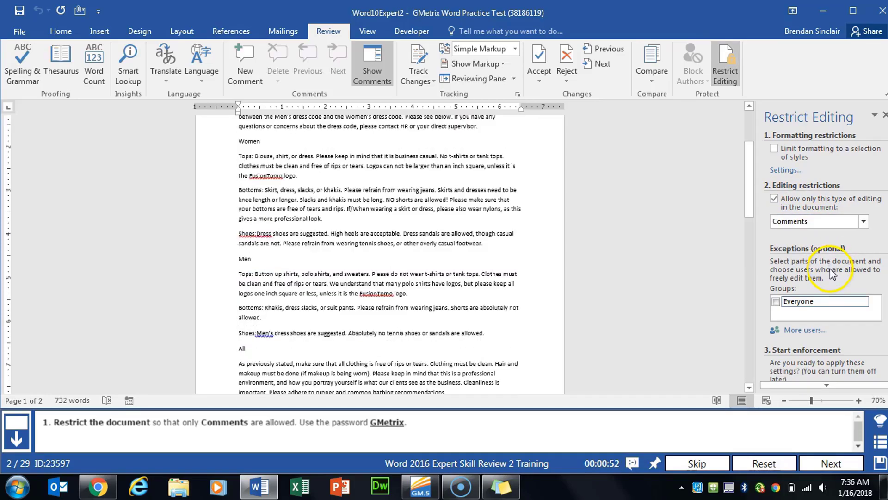
left_click(813, 385)
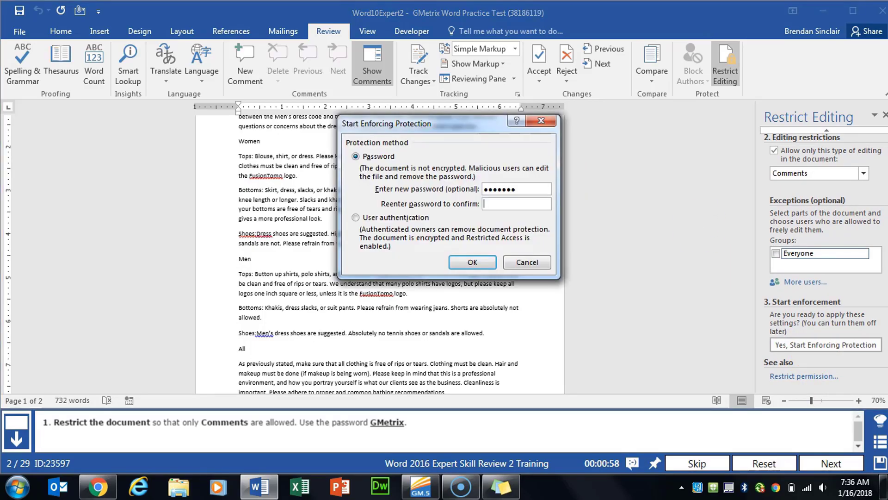
type("GM")
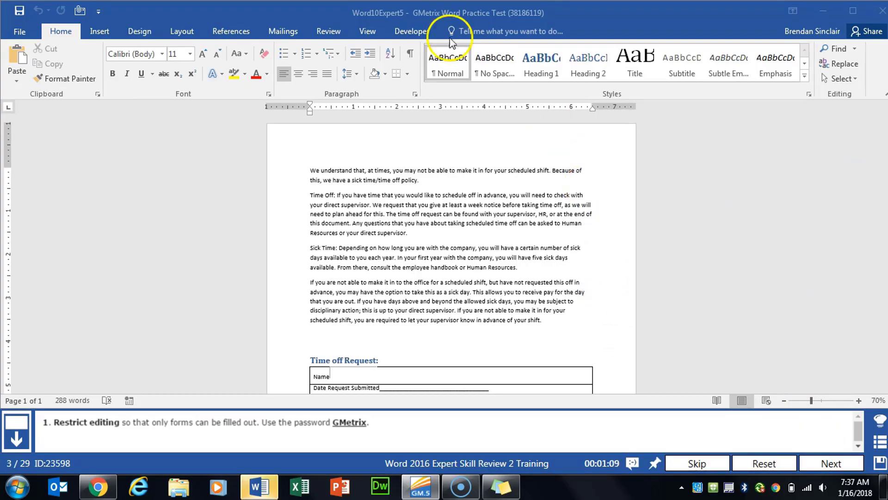
Protect the time-off document so only form filling is allowed, with a password.
left_click(333, 30)
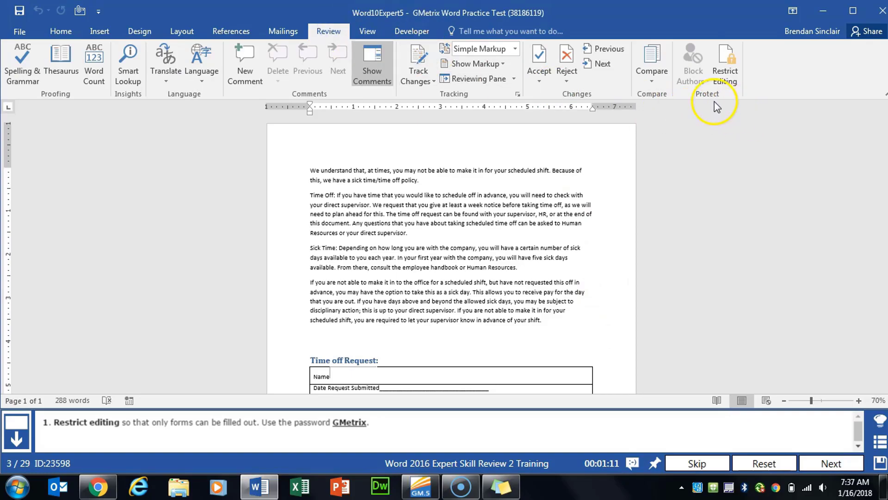
left_click(725, 74)
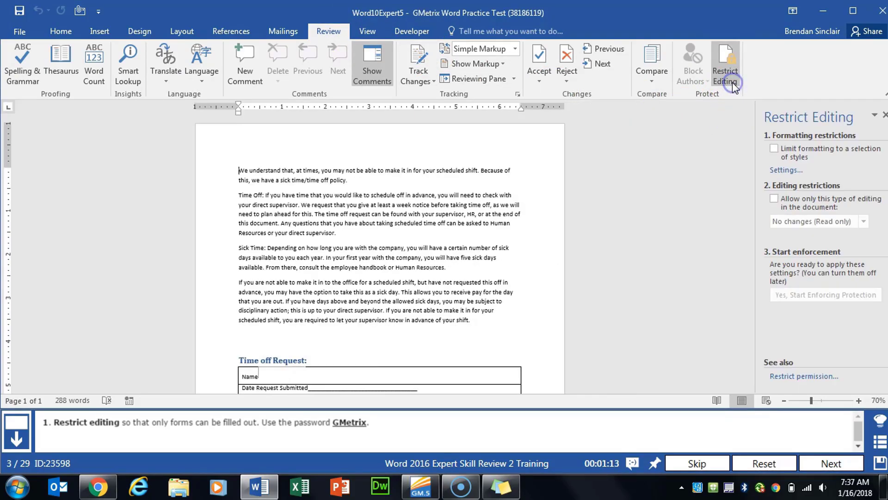
left_click(772, 199)
left_click(846, 221)
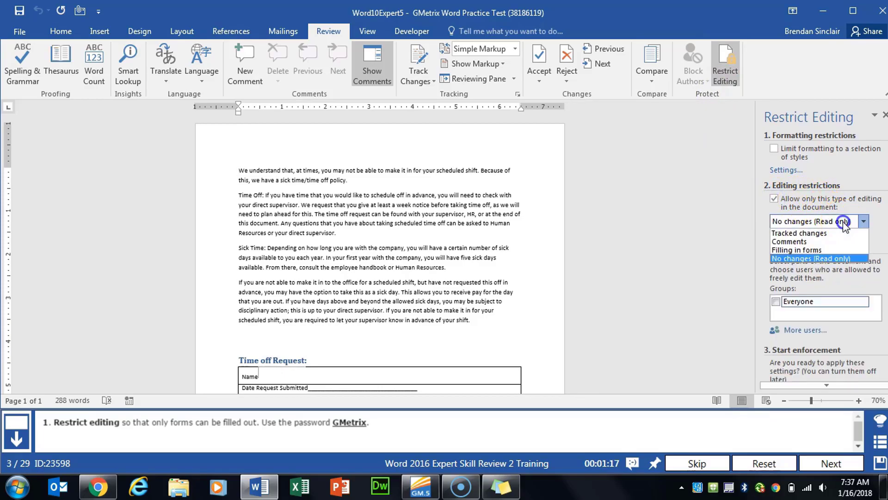
left_click(818, 249)
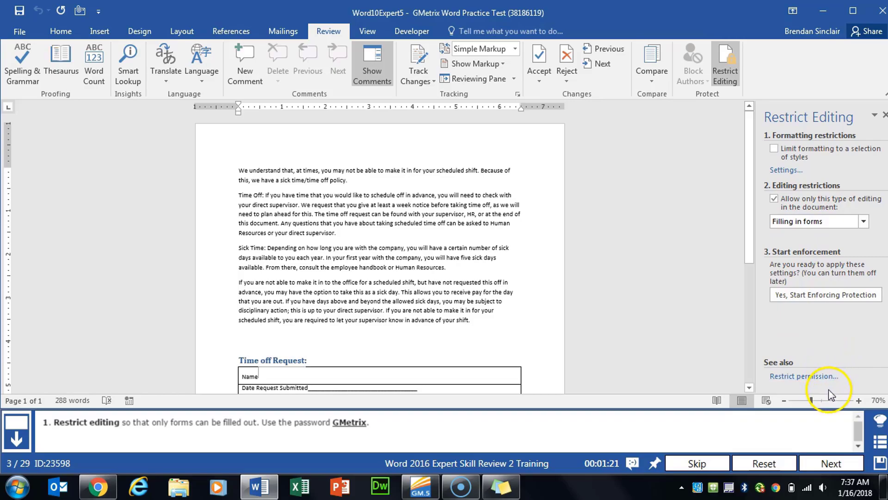
left_click(852, 301)
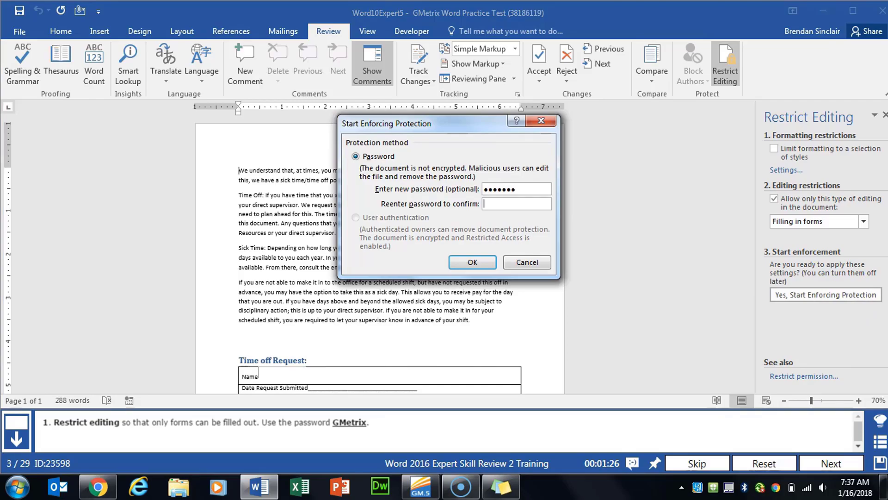
key("Return")
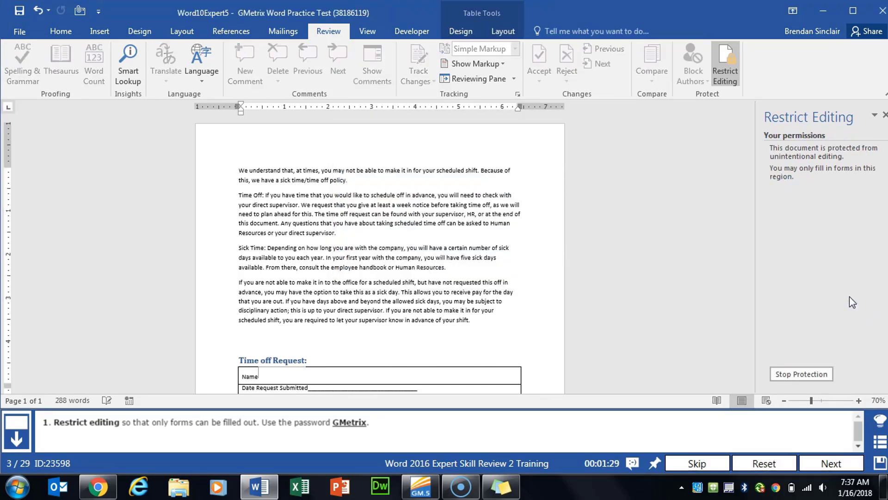
left_click(838, 460)
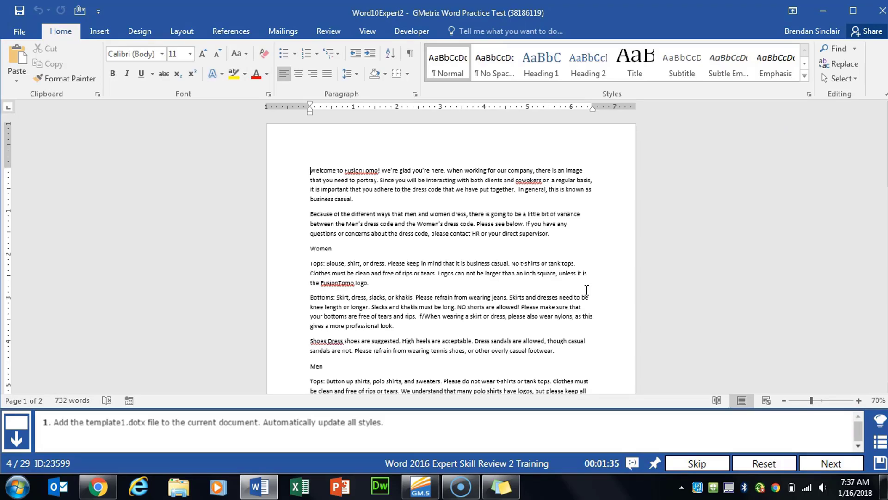
Attach Template1 from GMetrixTemplates with Automatically update document styles turned on.
left_click(397, 33)
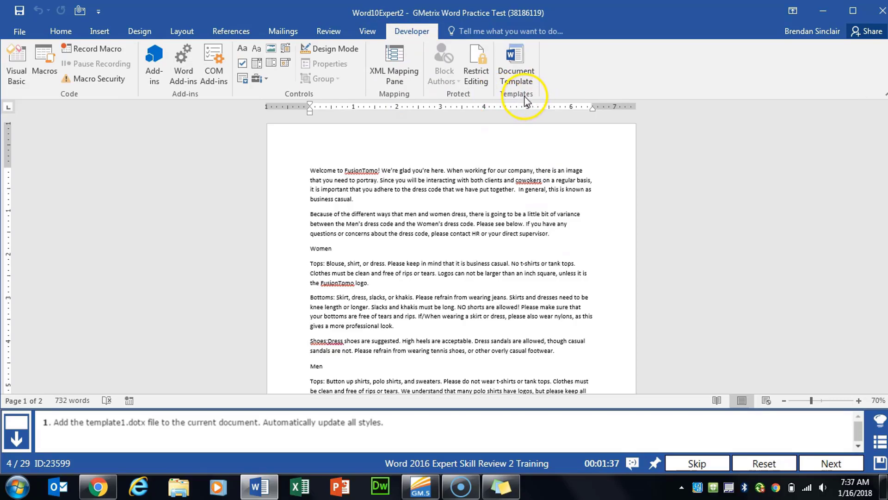
left_click(526, 83)
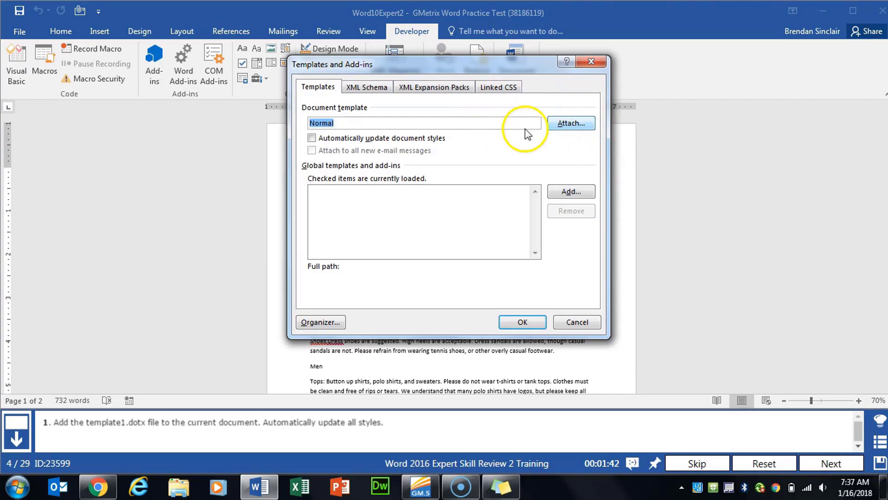
left_click(572, 125)
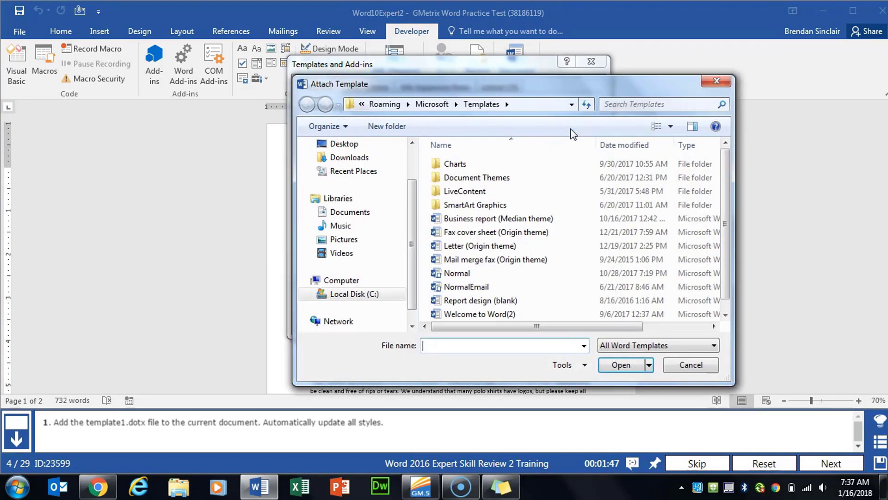
left_click(333, 215)
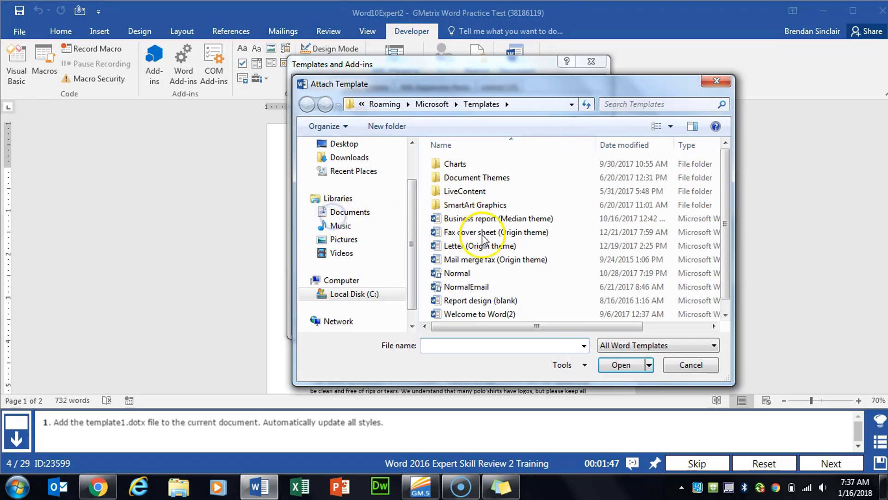
double_click(472, 254)
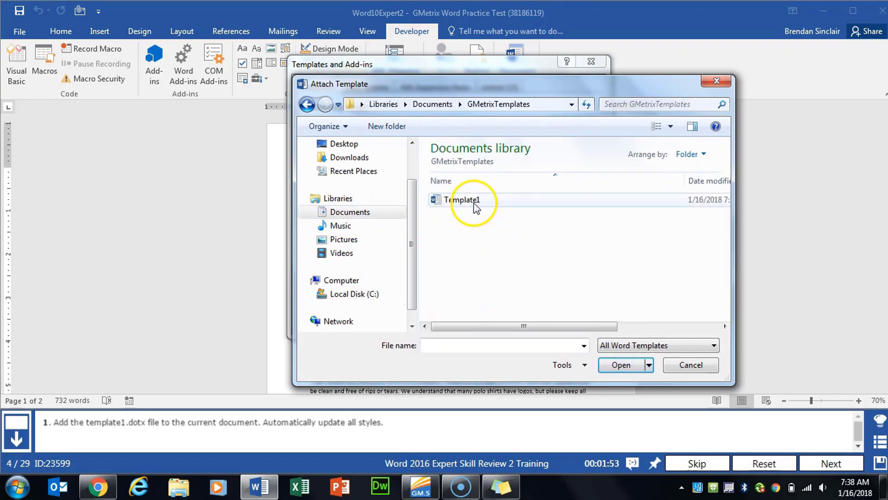
double_click(475, 202)
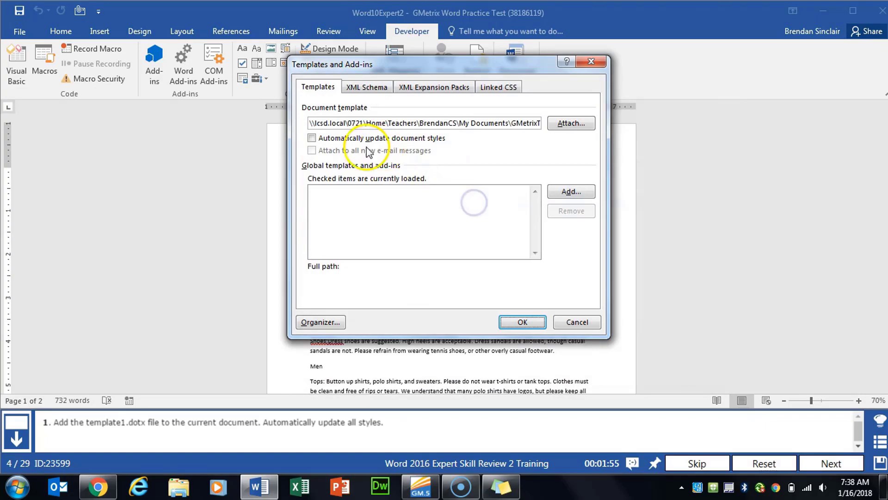
left_click(312, 139)
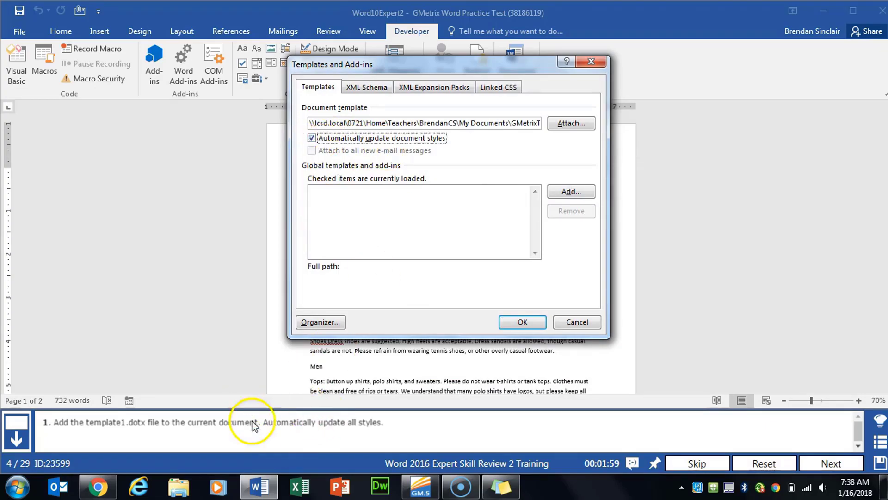
left_click(517, 319)
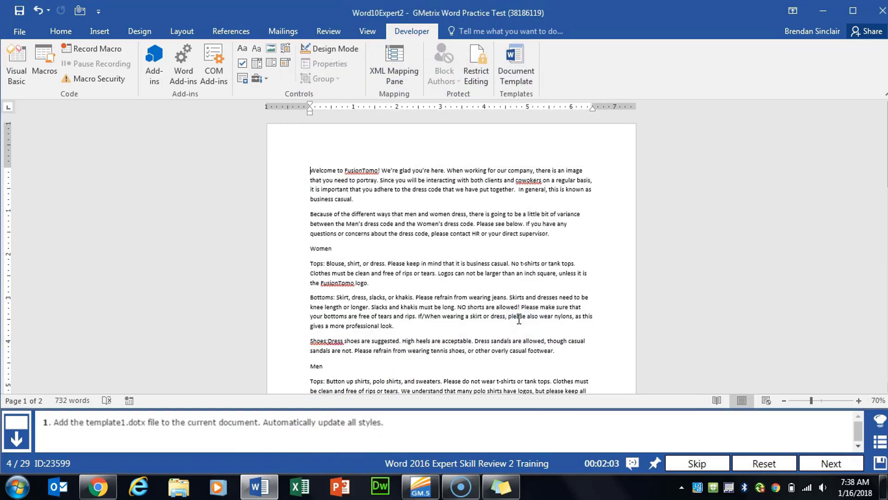
left_click(814, 464)
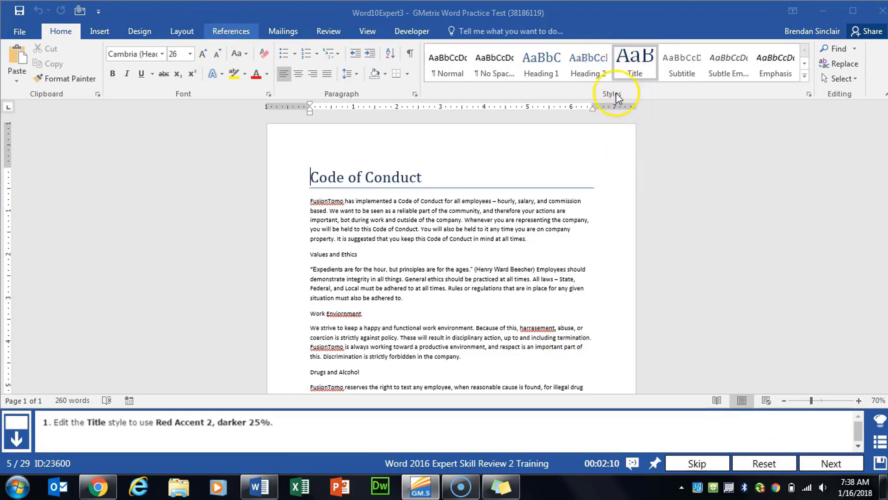
Change the Title style's font colour to Red Accent 2, darker 25%.
right_click(637, 65)
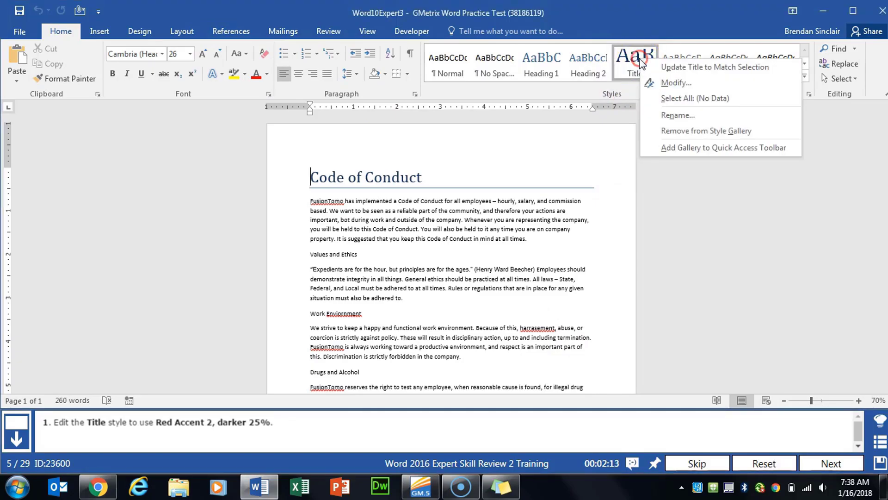
left_click(706, 86)
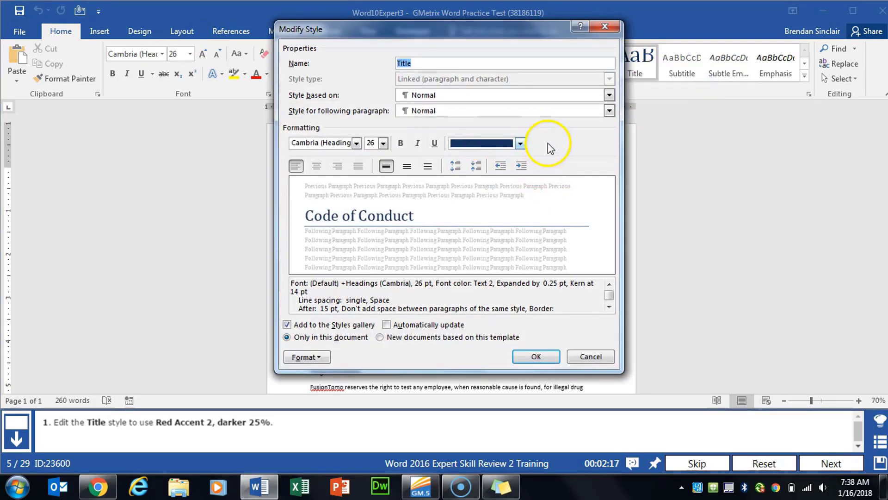
left_click(520, 144)
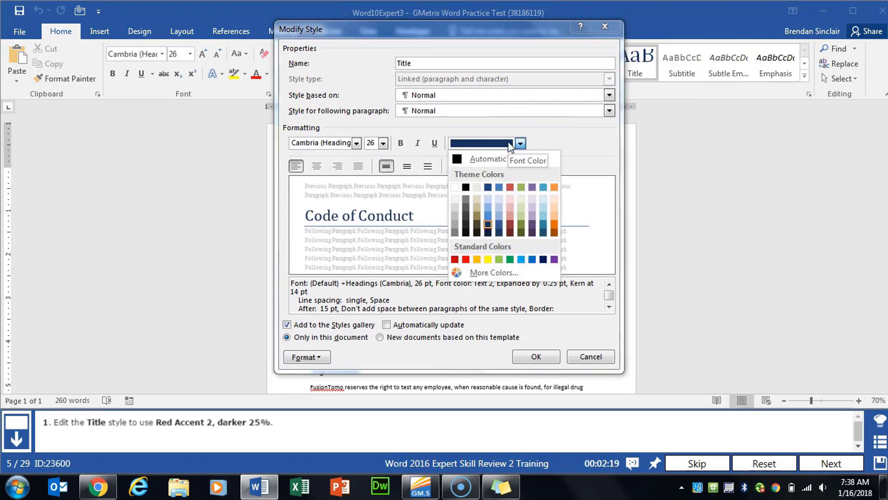
left_click(511, 224)
left_click(536, 357)
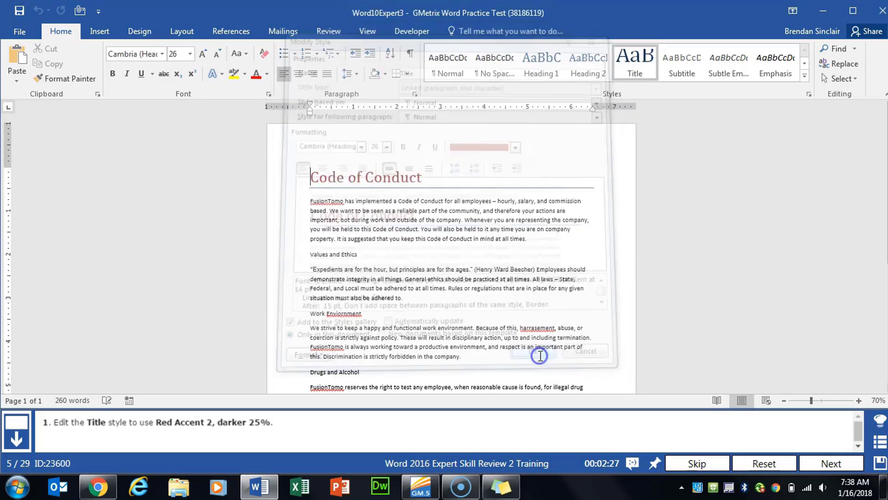
left_click(832, 463)
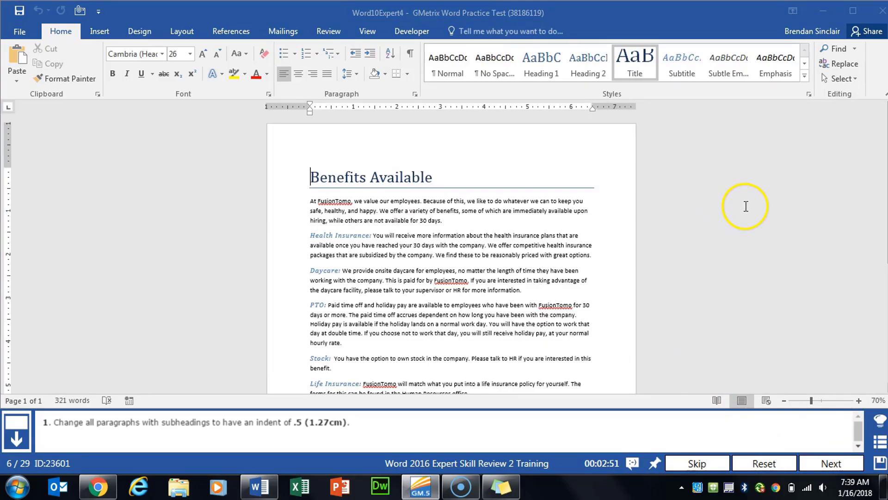
Indent the Health Insurance paragraph 0.5" on the left.
left_click(353, 231)
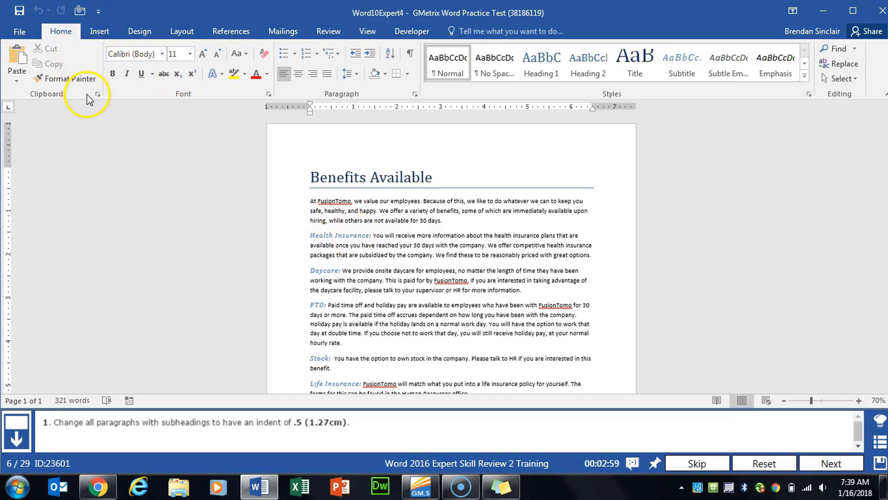
left_click(414, 95)
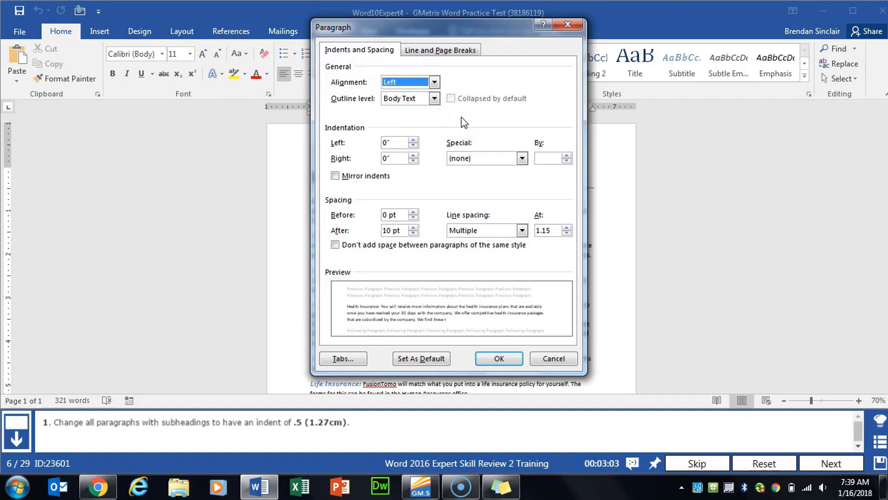
left_click(412, 140)
left_click(412, 140)
left_click(412, 139)
left_click(413, 139)
left_click(413, 140)
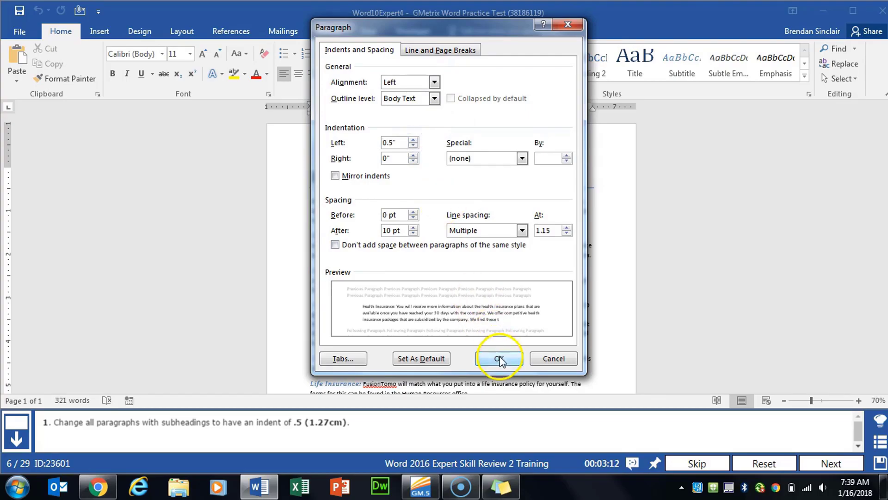
left_click(500, 358)
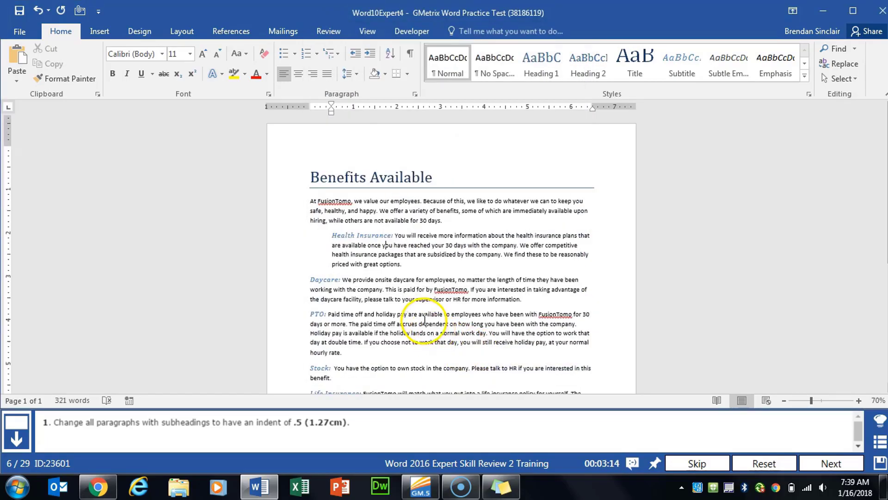
Give the Daycare, PTO and Stock paragraphs a 0.5" left indent.
scroll(406, 298, "down", 2)
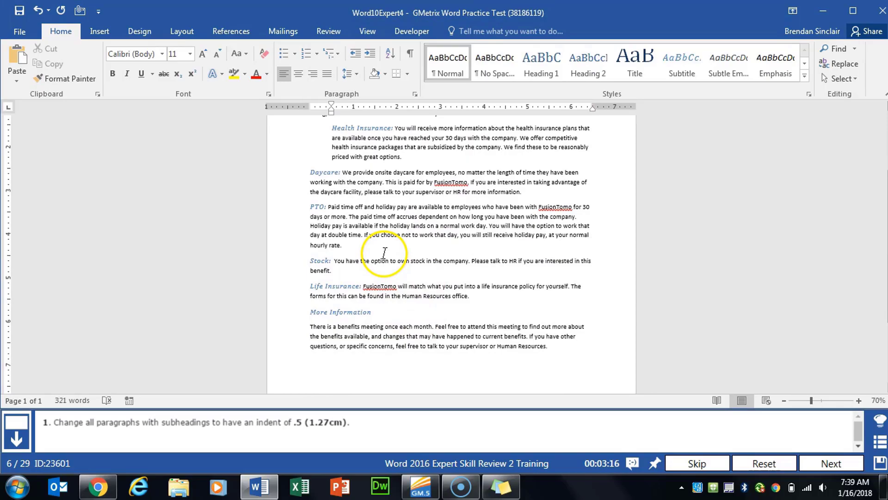
triple_click(320, 174)
left_click(415, 94)
left_click(413, 139)
left_click(500, 359)
triple_click(309, 211)
left_click(415, 94)
left_click(412, 141)
left_click(500, 357)
triple_click(306, 258)
left_click(415, 94)
left_click(413, 140)
left_click(499, 359)
Indent the Life Insurance and More Information paragraphs 0.5" on the left.
triple_click(306, 285)
left_click(415, 94)
left_click(413, 140)
left_click(414, 140)
left_click(499, 359)
left_click(377, 311)
left_click(415, 94)
left_click(413, 140)
left_click(413, 140)
left_click(499, 358)
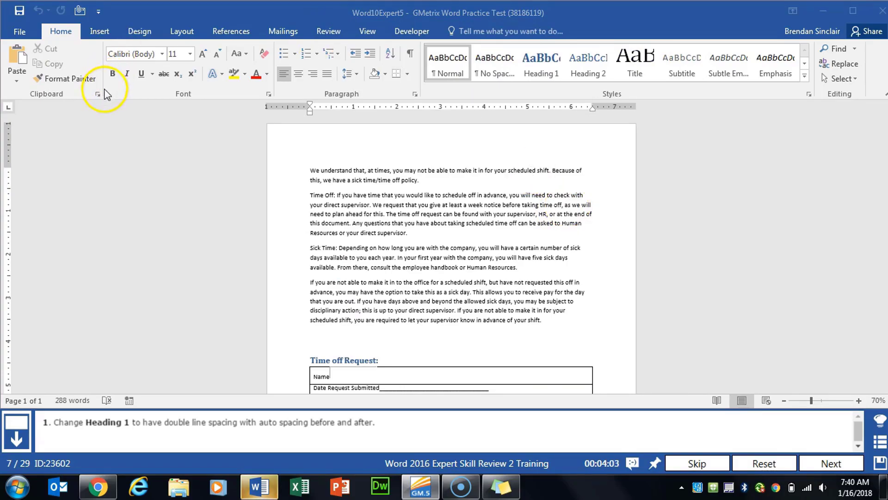
Modify Heading 1 to Double line spacing with Auto spacing before and after.
right_click(544, 69)
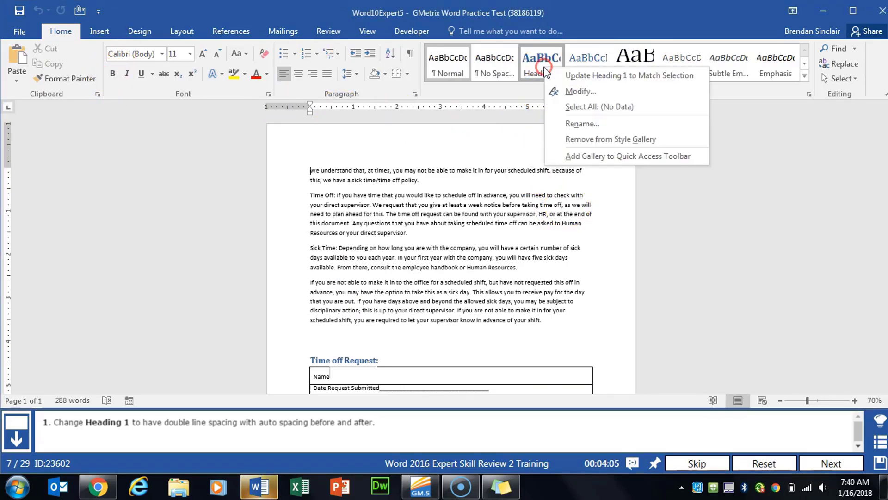
left_click(612, 94)
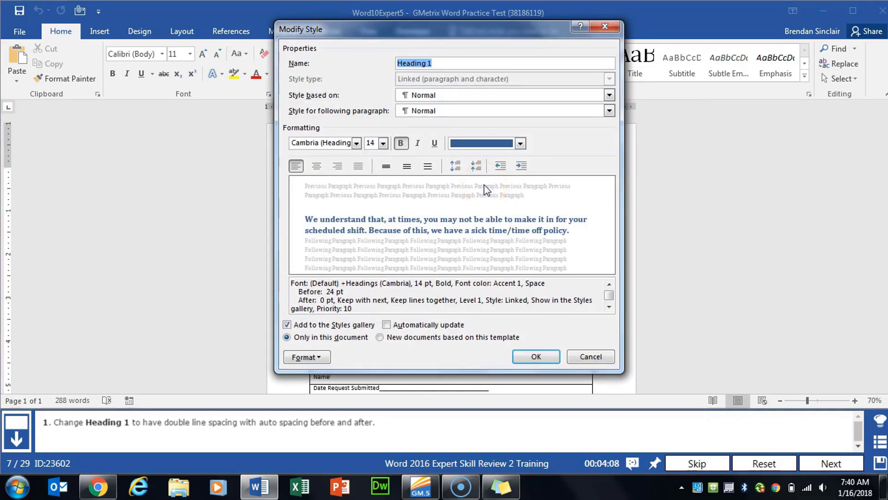
left_click(476, 195)
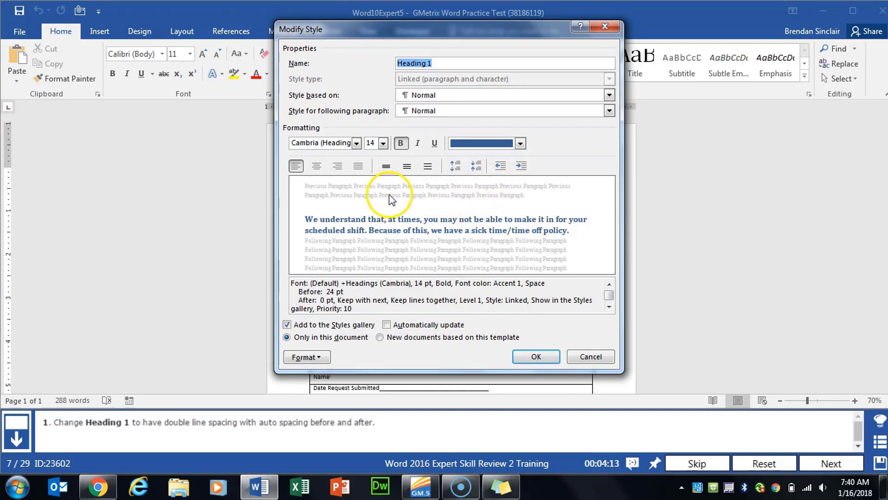
left_click(320, 359)
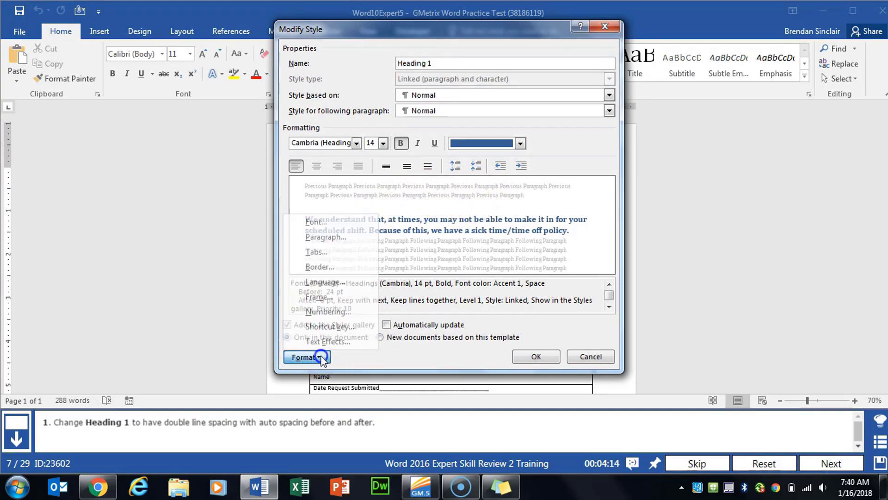
left_click(354, 237)
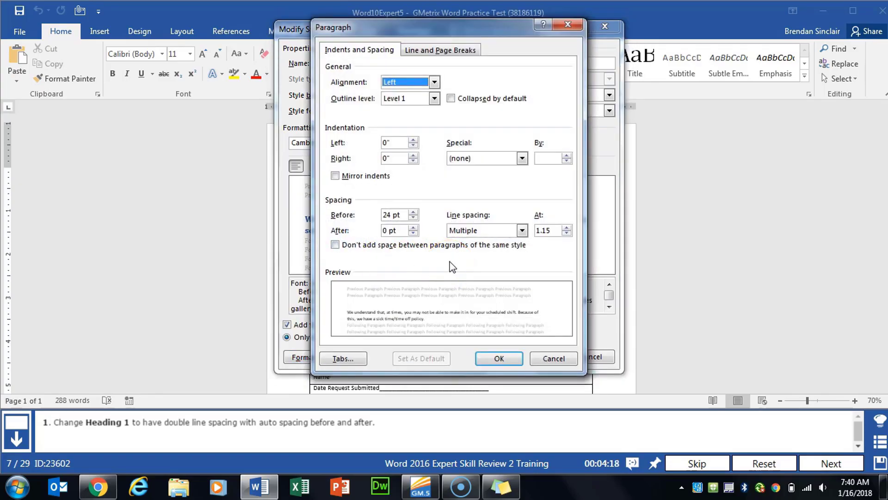
left_click(493, 232)
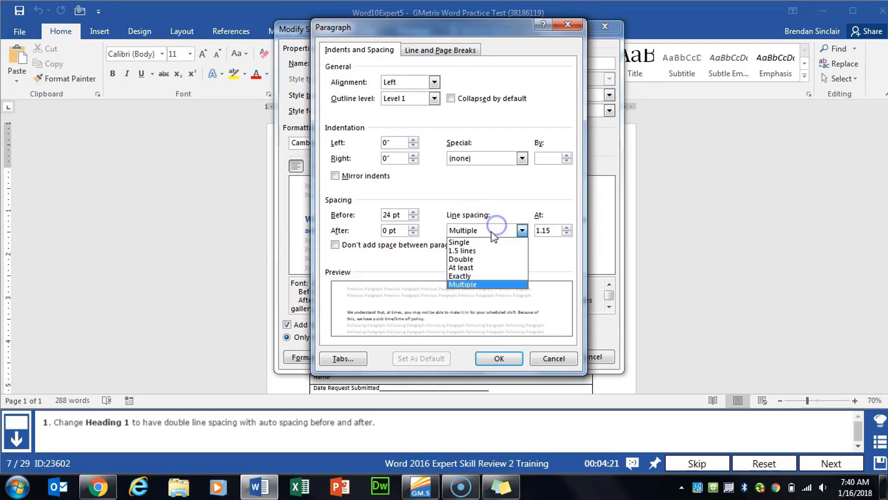
left_click(484, 259)
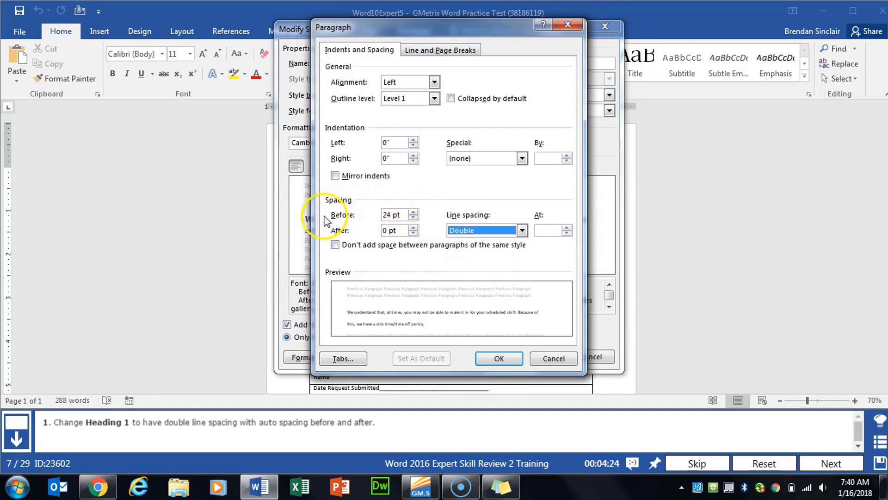
left_click(413, 218)
left_click(413, 217)
left_click(413, 218)
left_click(413, 217)
left_click(414, 217)
left_click(412, 233)
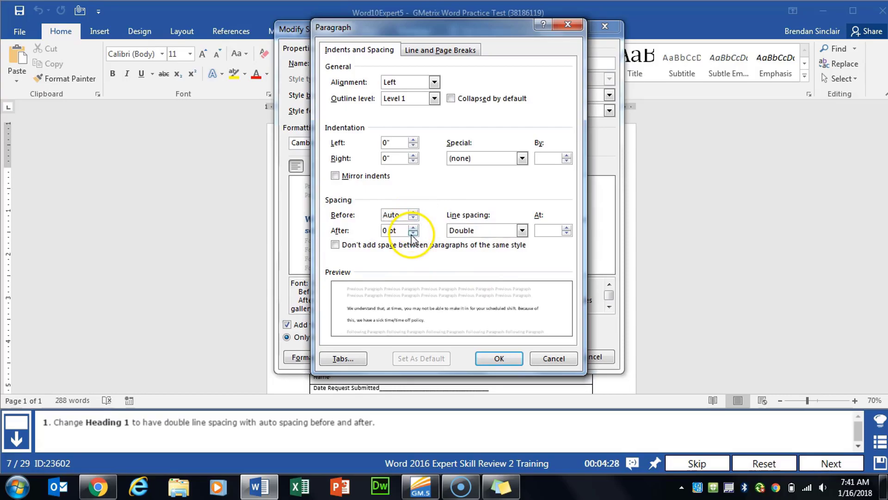
left_click(413, 233)
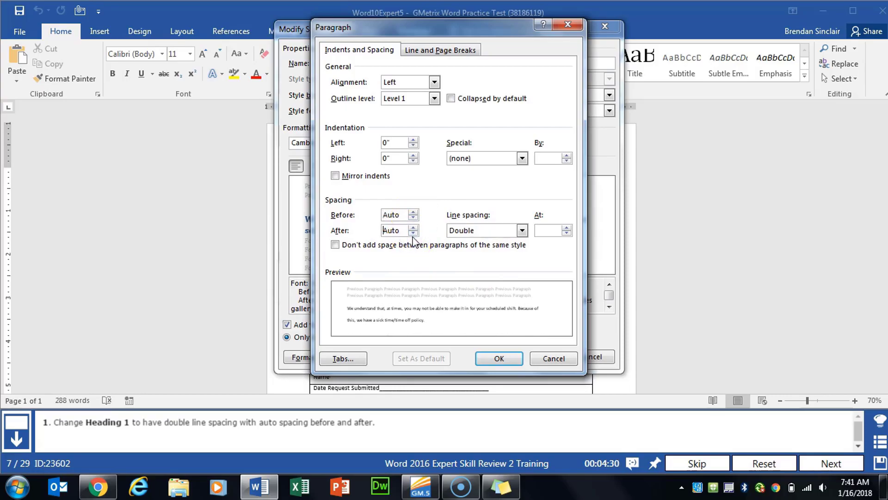
left_click(499, 358)
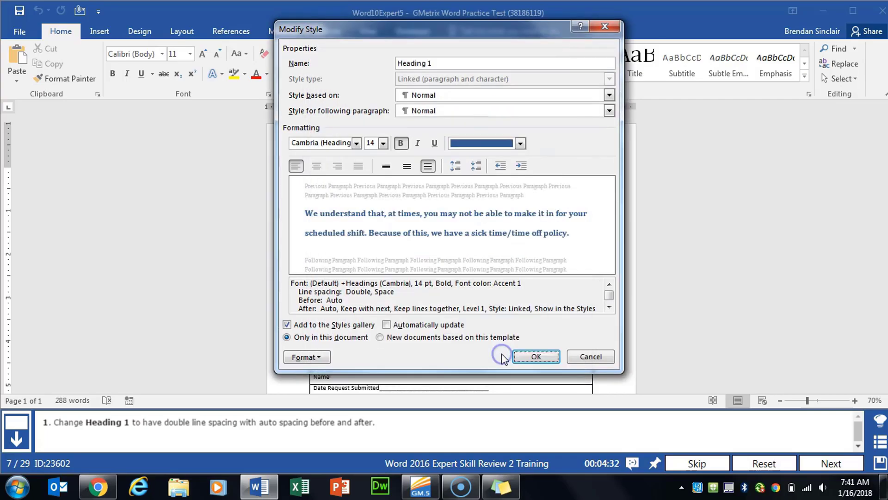
left_click(538, 356)
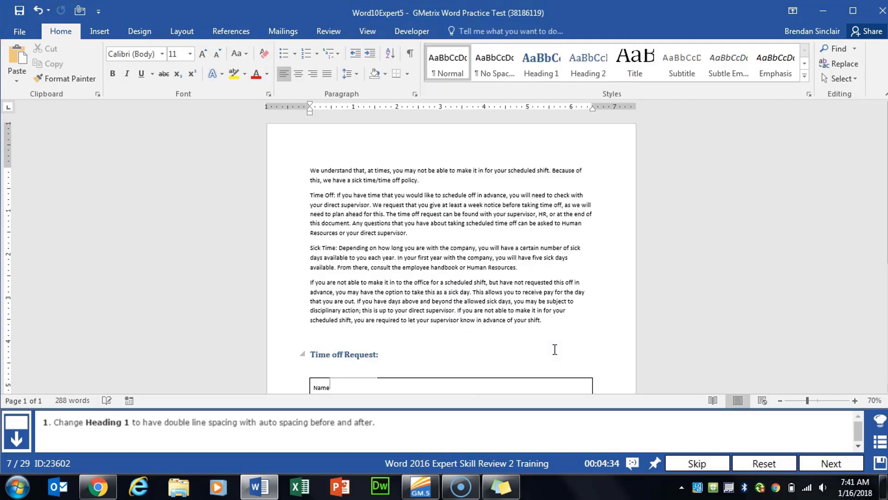
Add a Dropped drop cap to the dress code letter's opening, 0.1" from text.
left_click(814, 460)
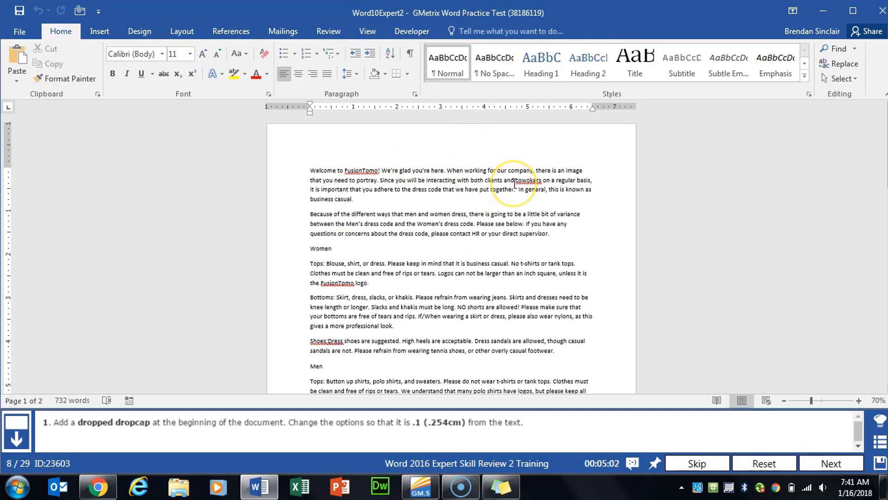
key("ctrl+Home")
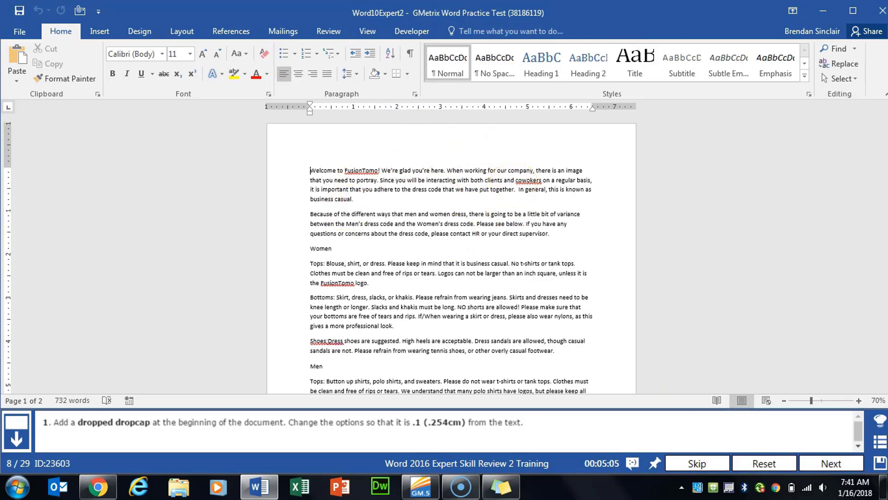
left_click(99, 31)
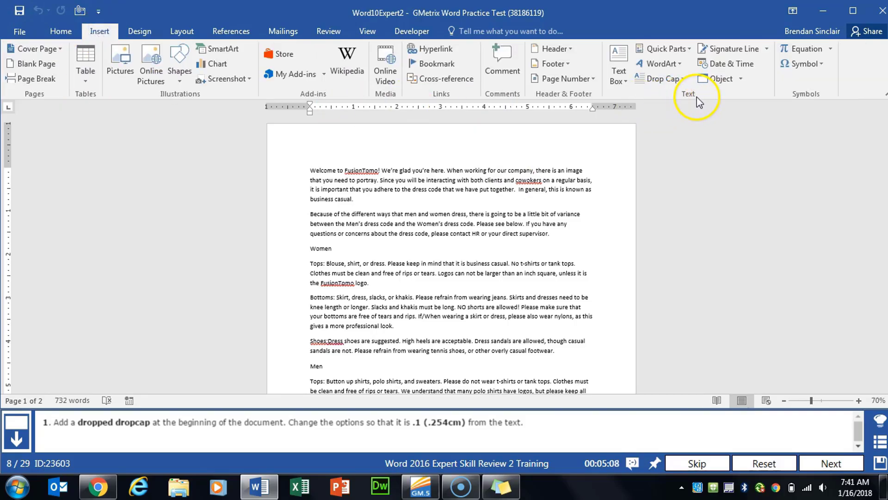
left_click(683, 79)
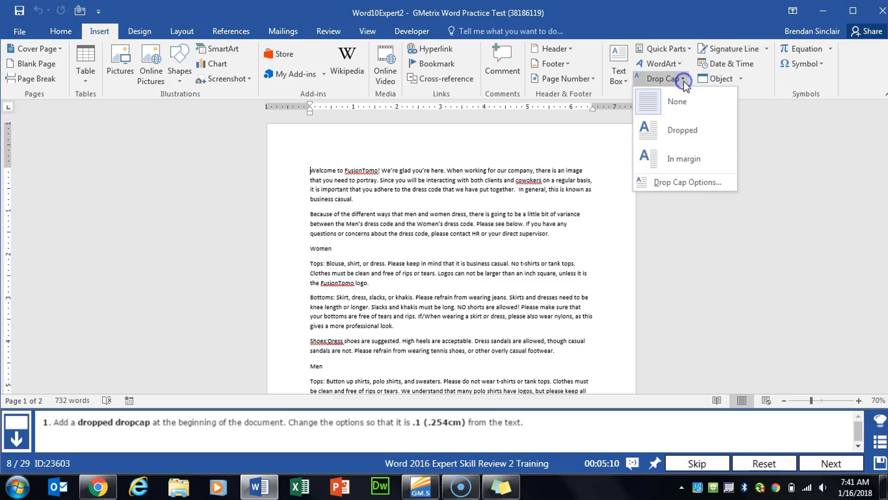
left_click(680, 191)
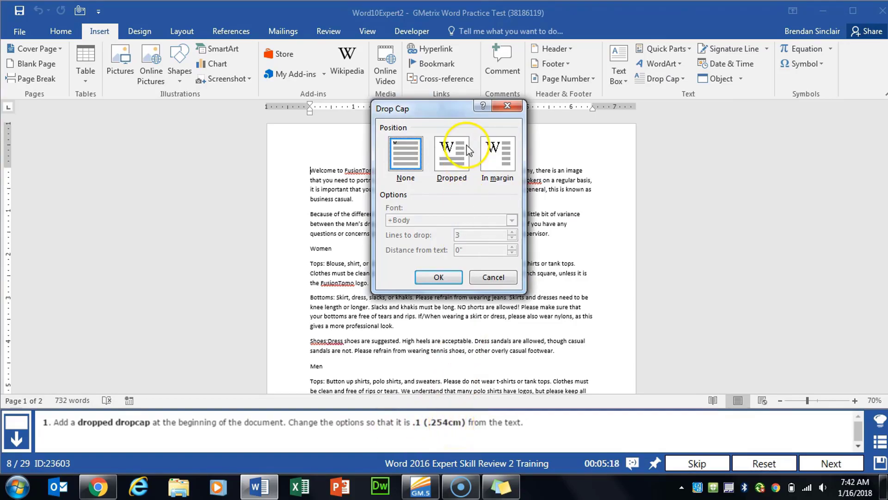
left_click(462, 159)
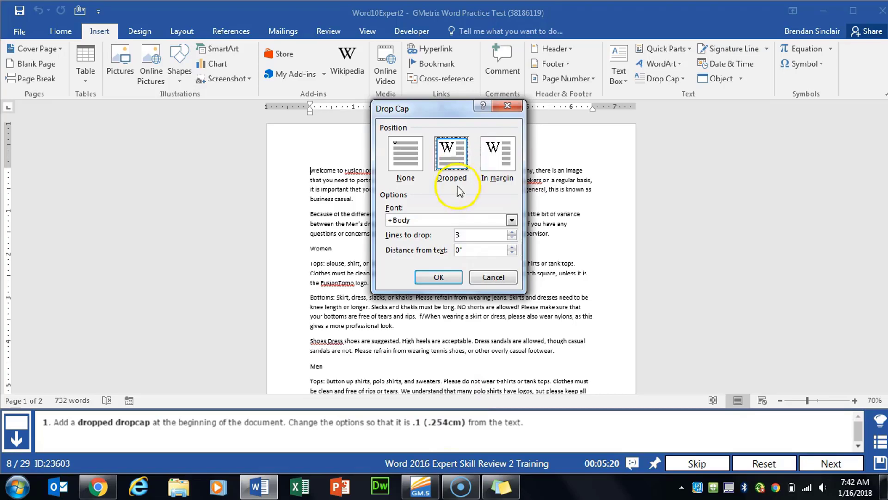
left_click(506, 250)
left_click(512, 247)
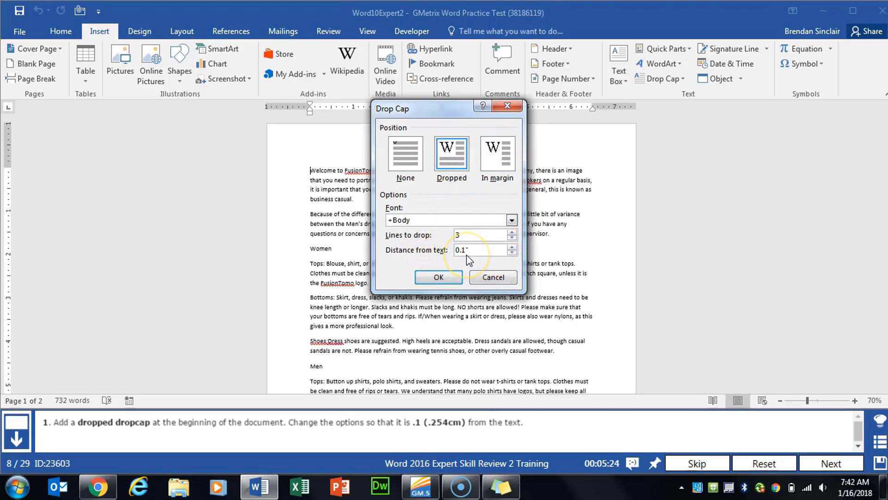
left_click(439, 276)
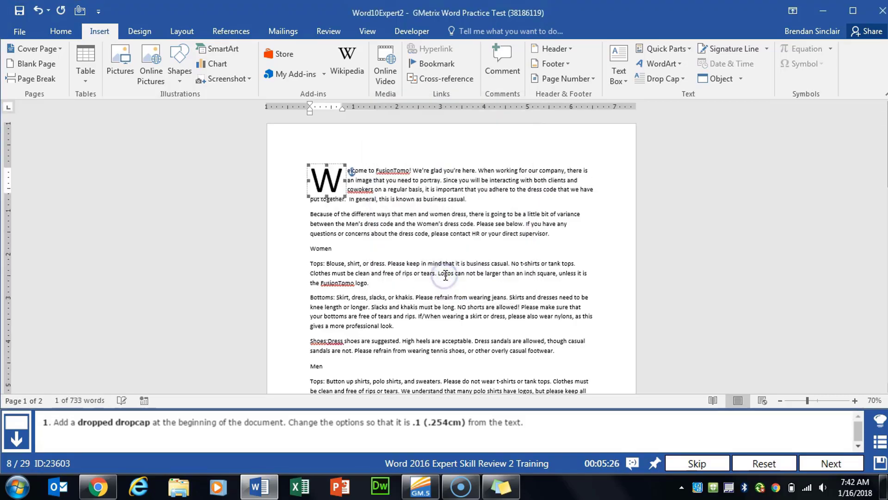
Convert the four policy lines, Dress Code through Time Off/Sick Policy, into a one-column table.
left_click(814, 463)
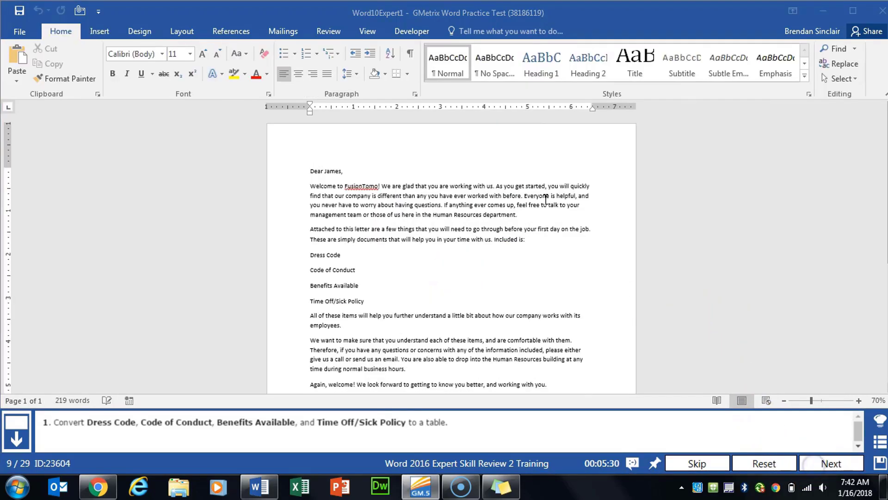
left_click_drag(308, 254, 377, 301)
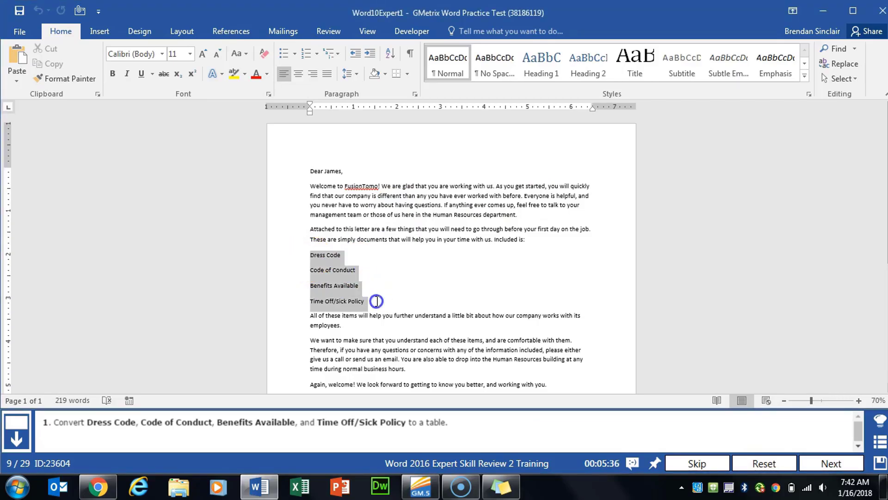
mouse_move(374, 301)
left_mouse_down()
mouse_move(373, 318)
mouse_move(375, 306)
left_mouse_up()
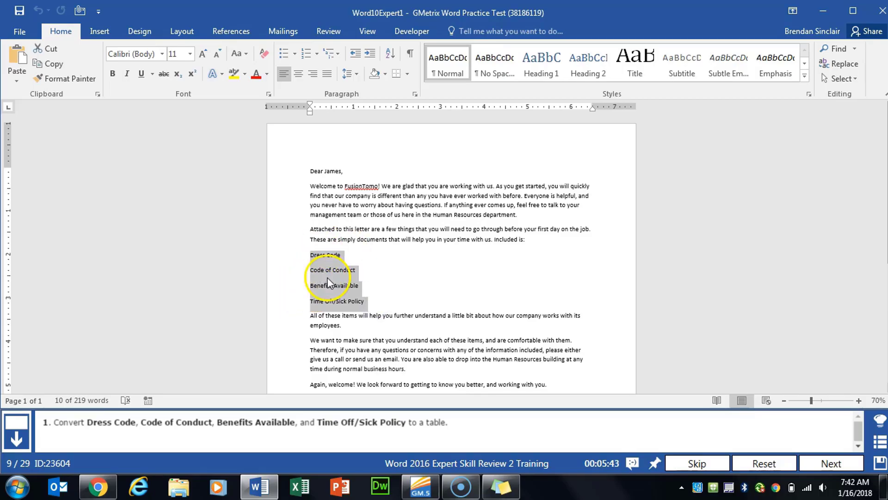
left_click(100, 29)
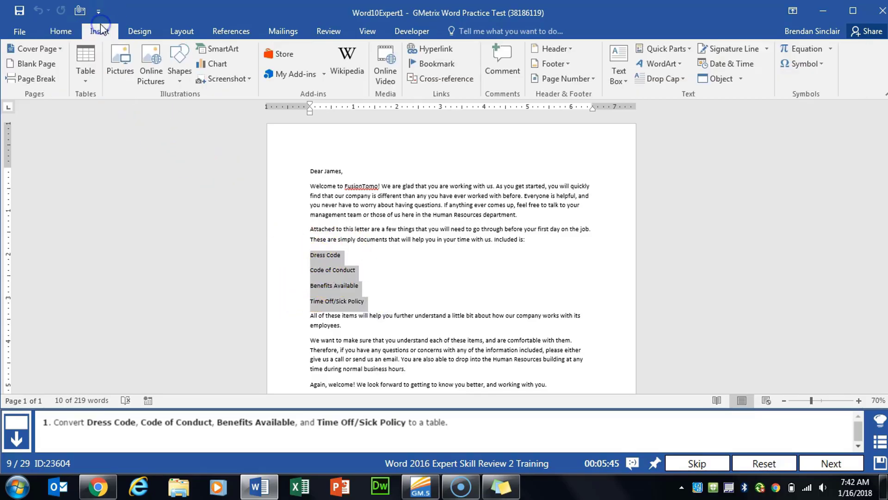
left_click(93, 86)
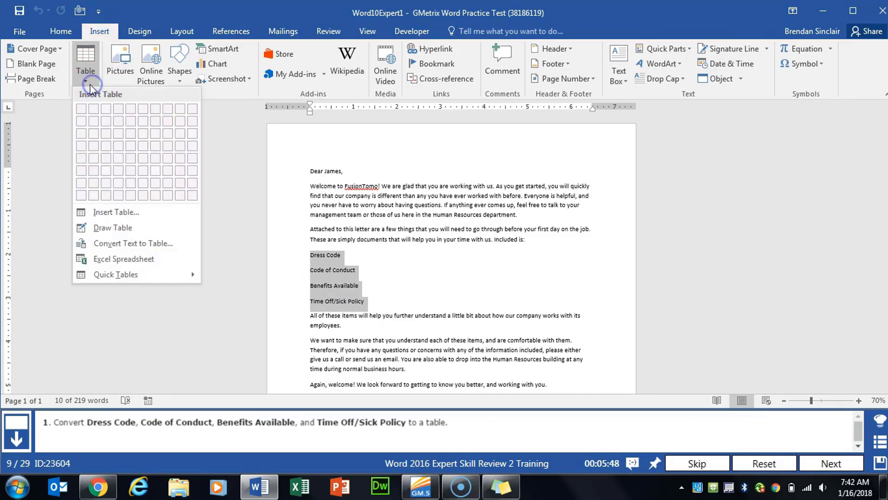
left_click(177, 247)
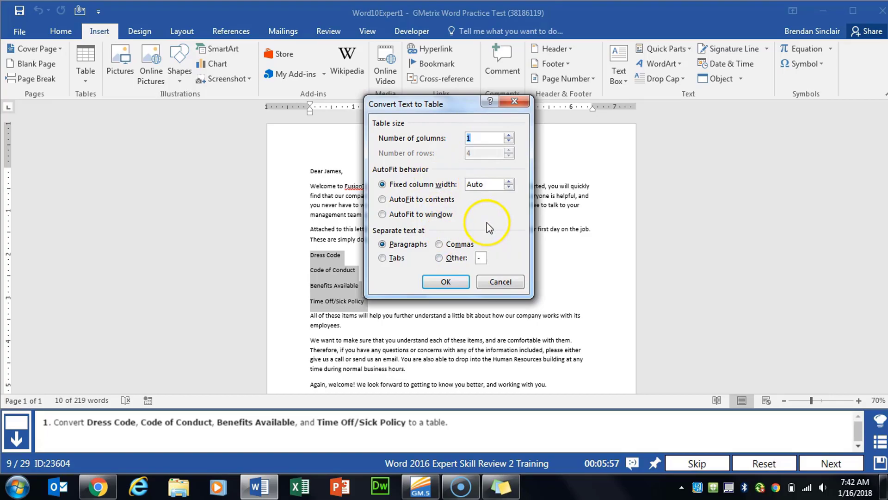
left_click(446, 281)
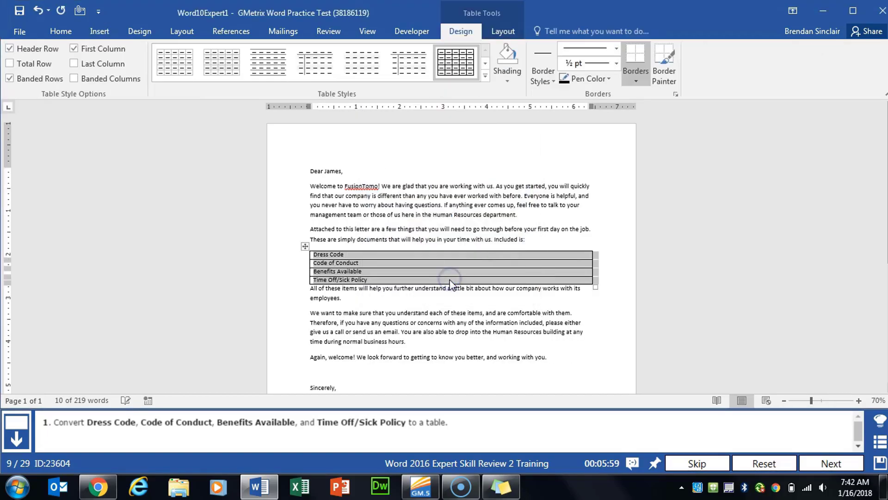
Go to the next task and select the Name and Date lines.
left_click(814, 464)
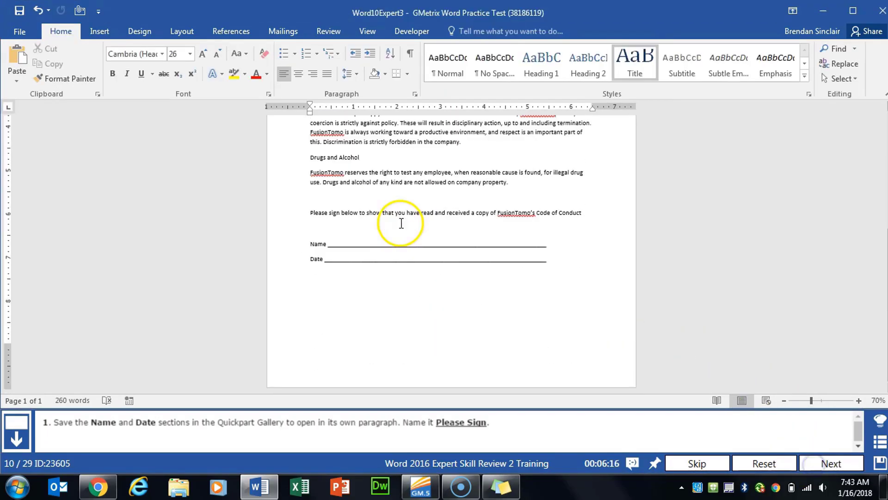
left_click(324, 244)
left_click_drag(308, 243, 494, 261)
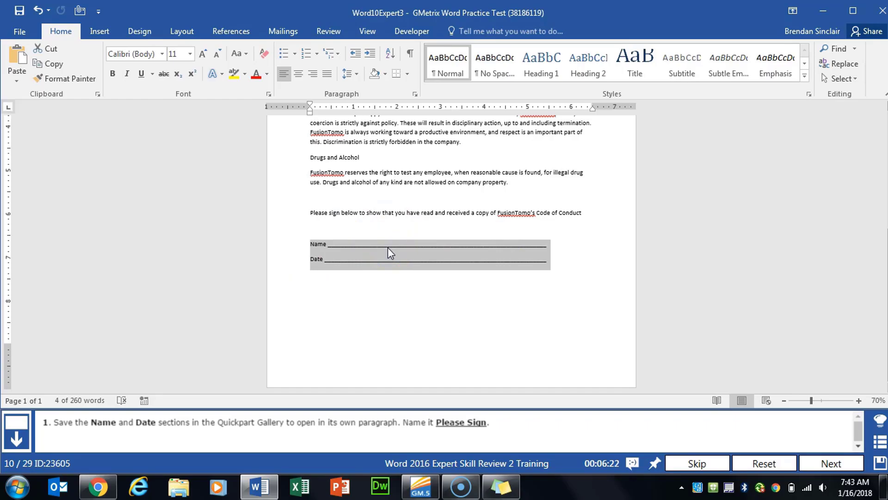
Save the selected Name and Date lines as Quick Part 'Please Sign', inserted in its own paragraph.
left_click(108, 37)
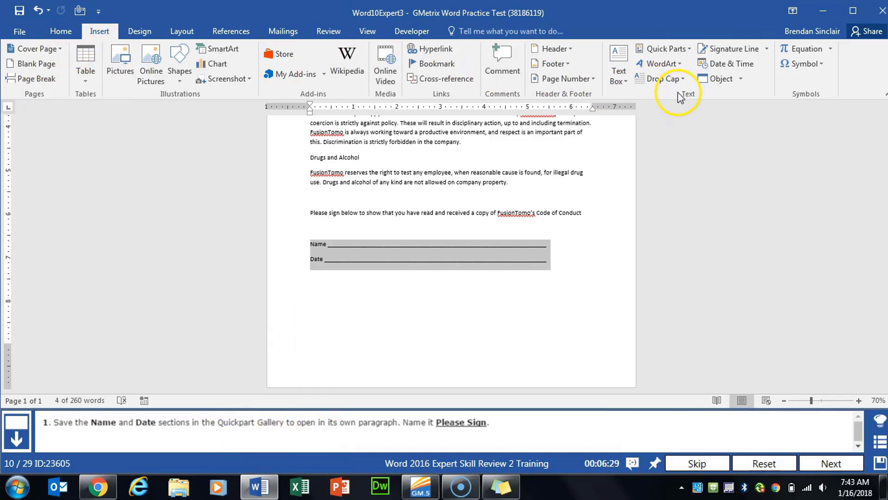
left_click(689, 49)
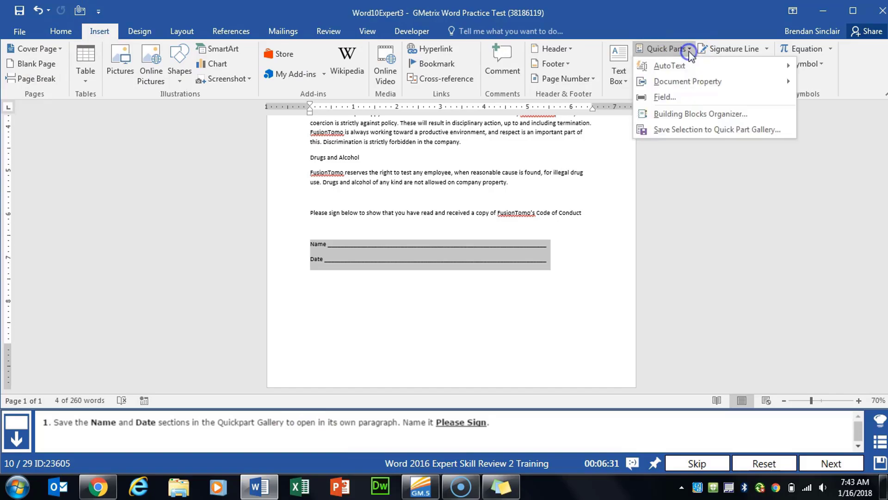
left_click(752, 132)
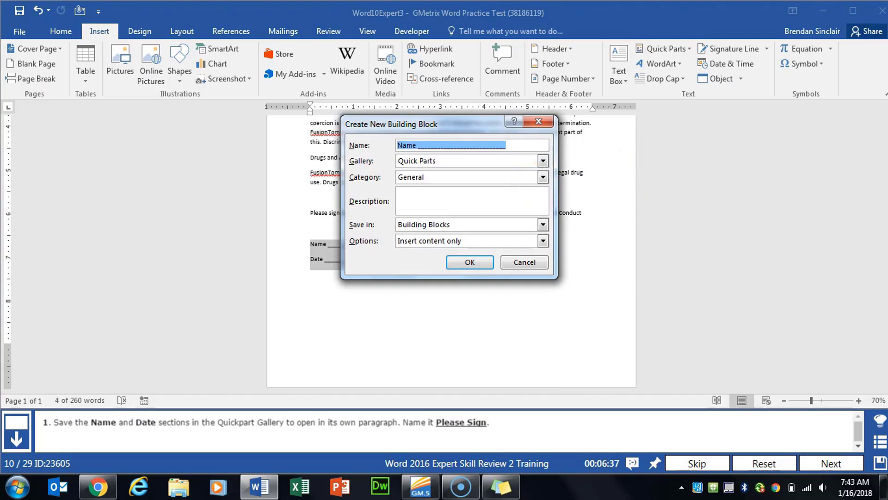
type("Please Sign")
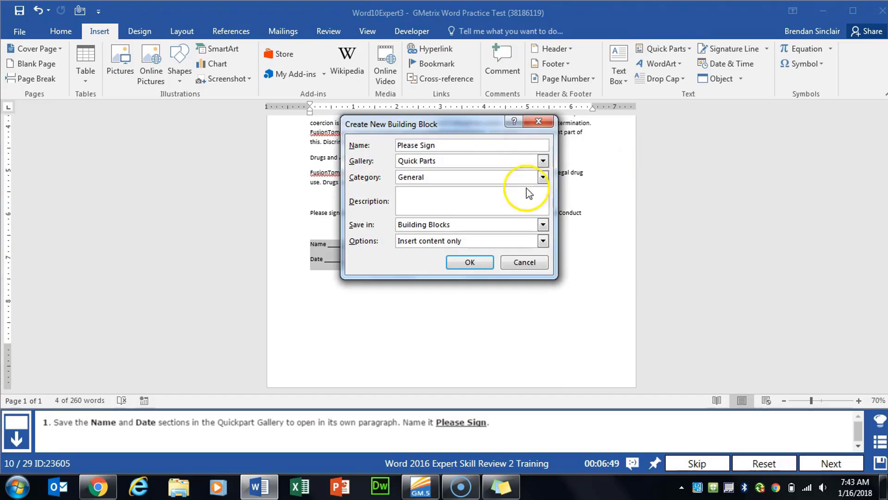
left_click(427, 242)
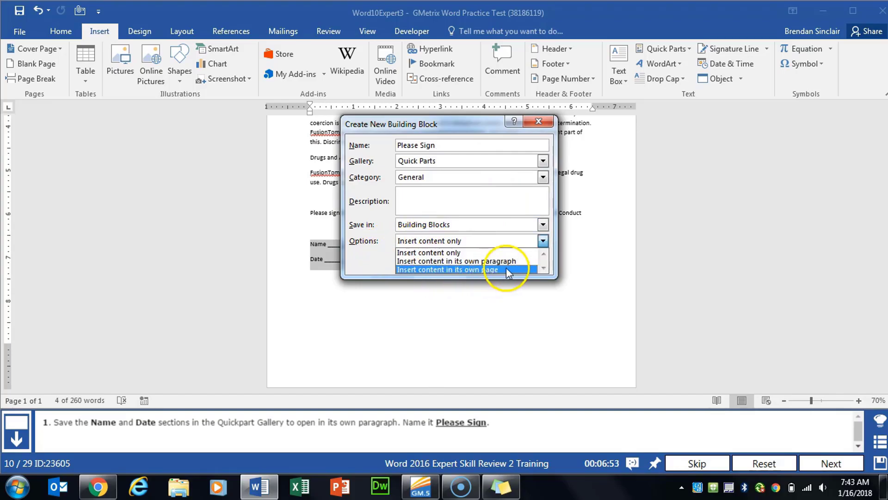
left_click(524, 261)
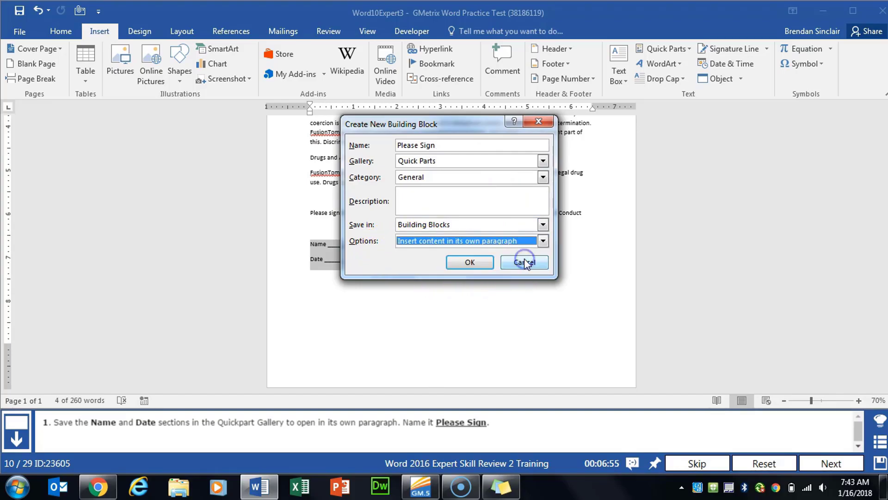
left_click(476, 264)
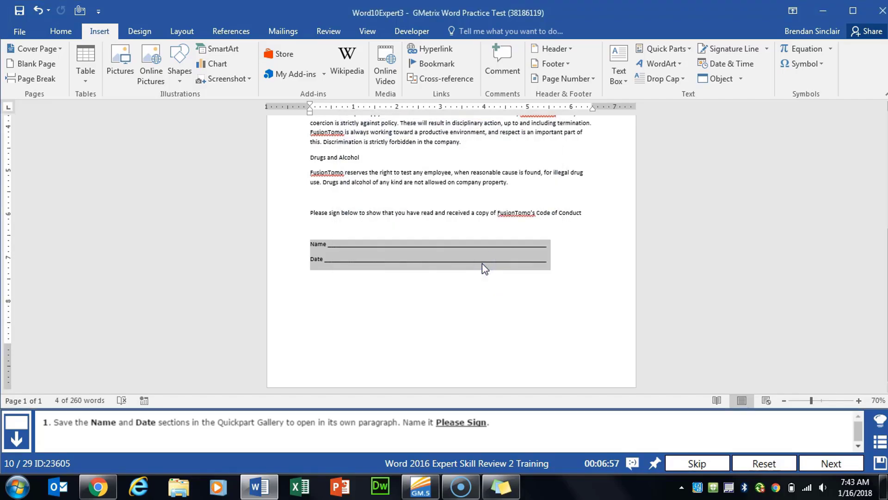
left_click(823, 463)
Add a bookmark named Women before the Women heading.
left_click(363, 313)
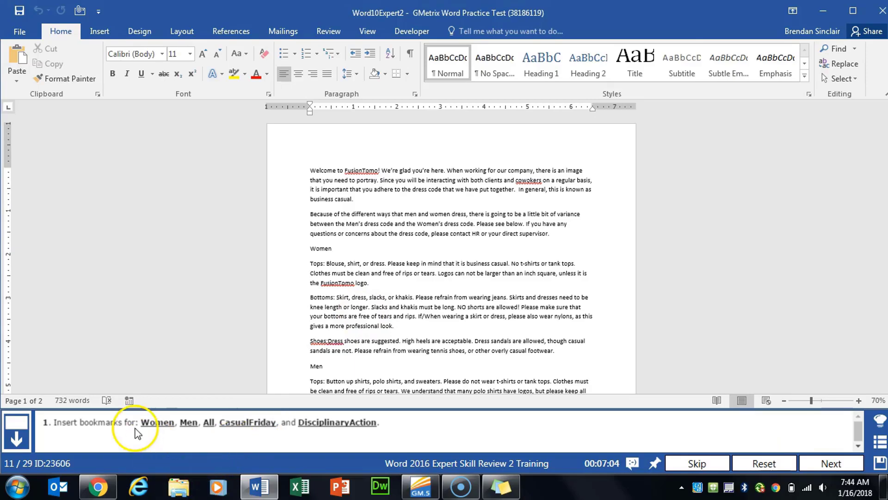
left_click(319, 248)
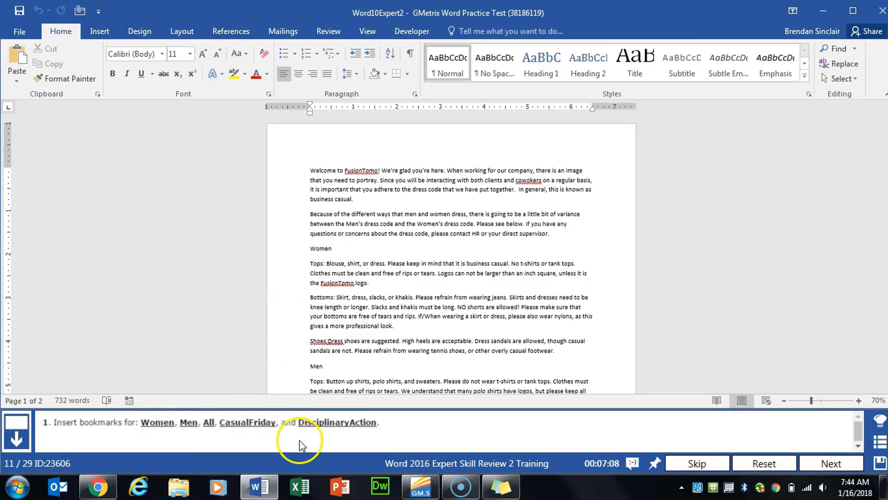
left_click(310, 248)
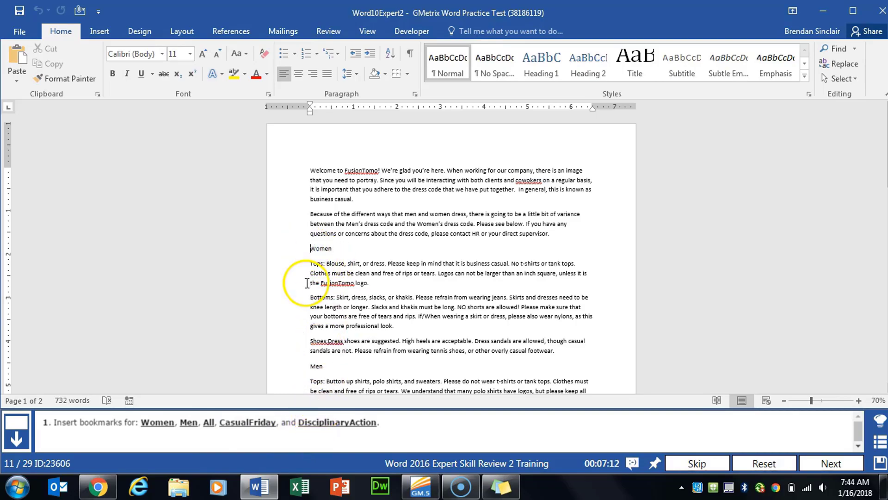
left_click(100, 31)
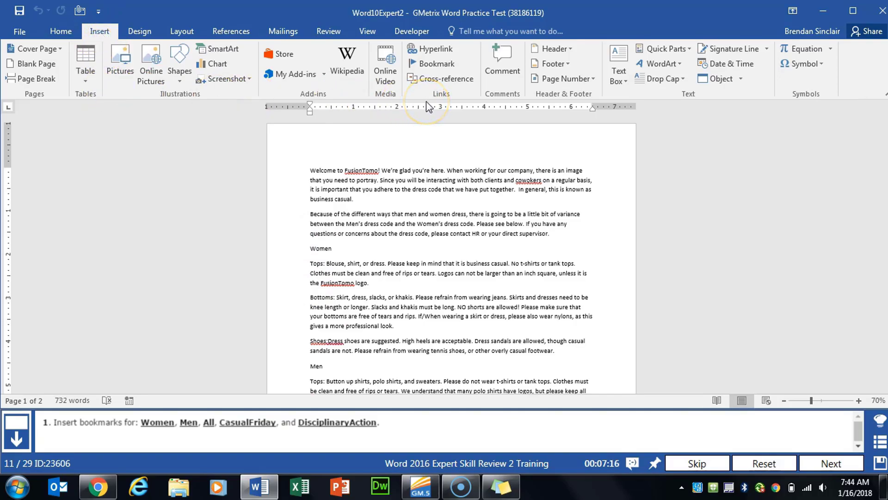
left_click(444, 68)
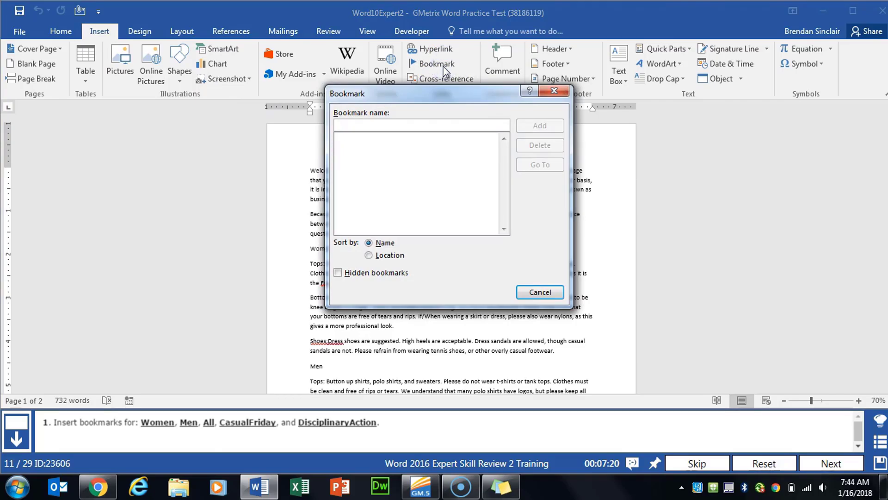
type("WO")
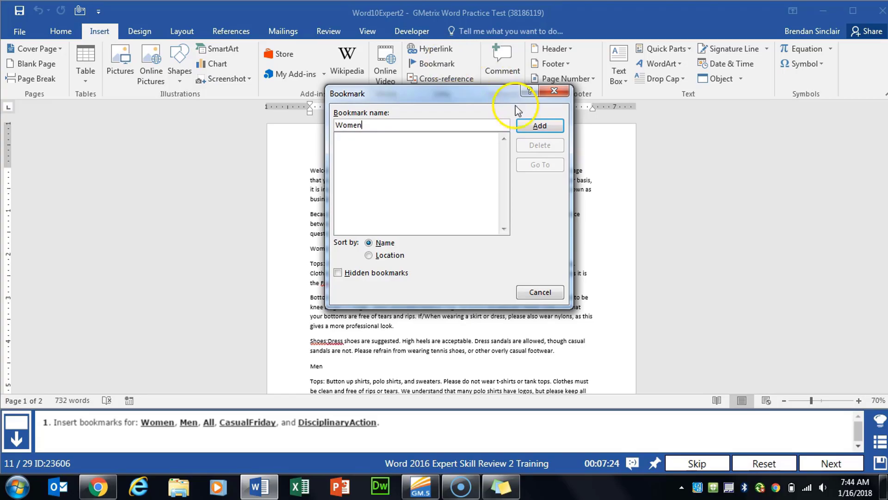
left_click(532, 125)
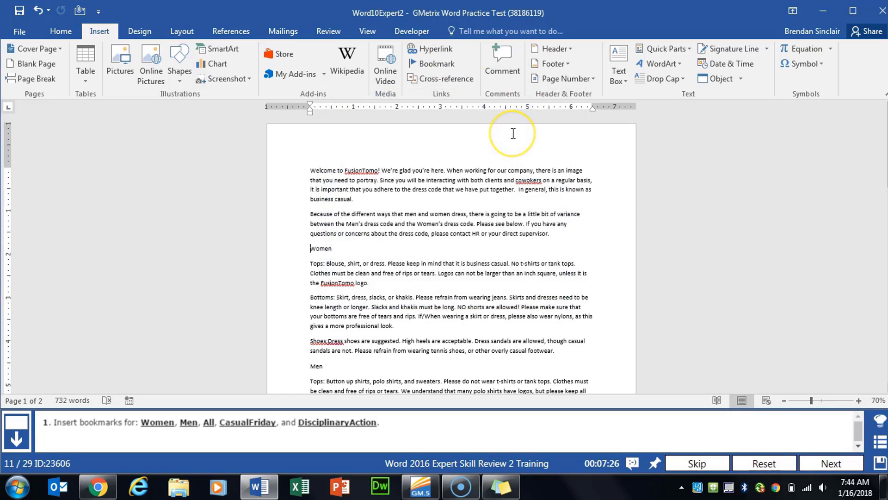
Add bookmarks Men and All before their matching headings.
scroll(439, 255, "down", 3)
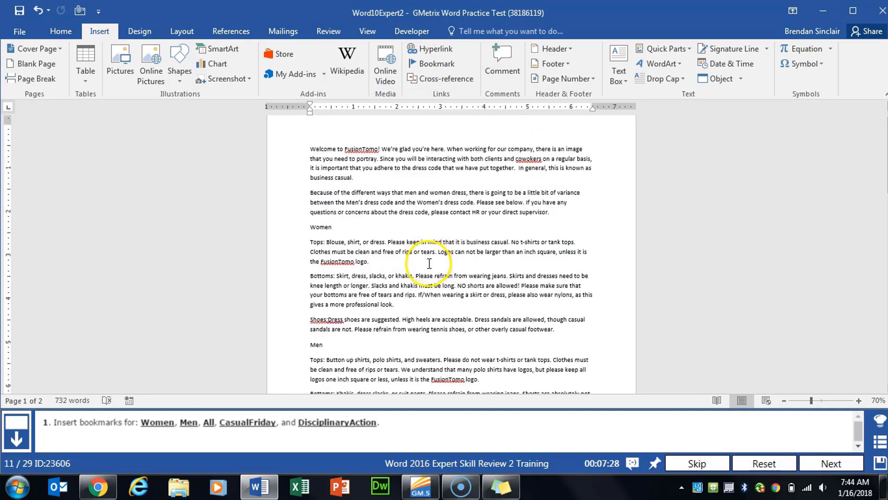
left_click(310, 280)
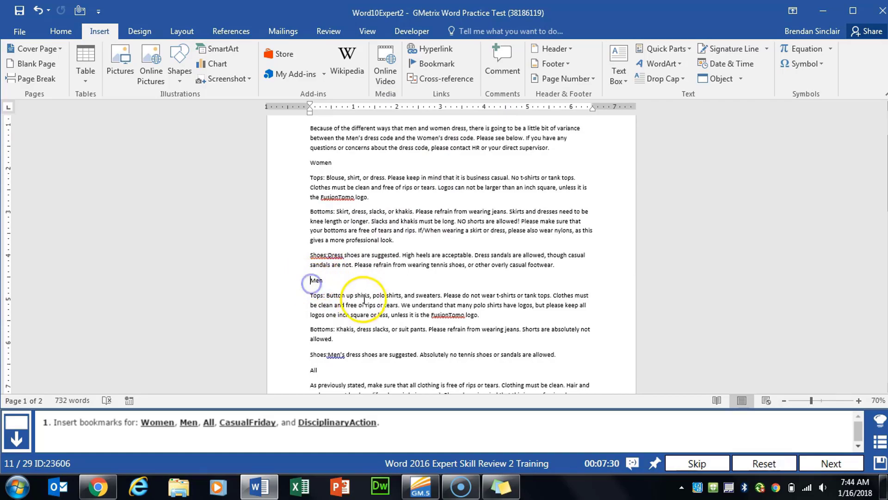
scroll(366, 296, "down", 2)
left_click(434, 63)
type("me")
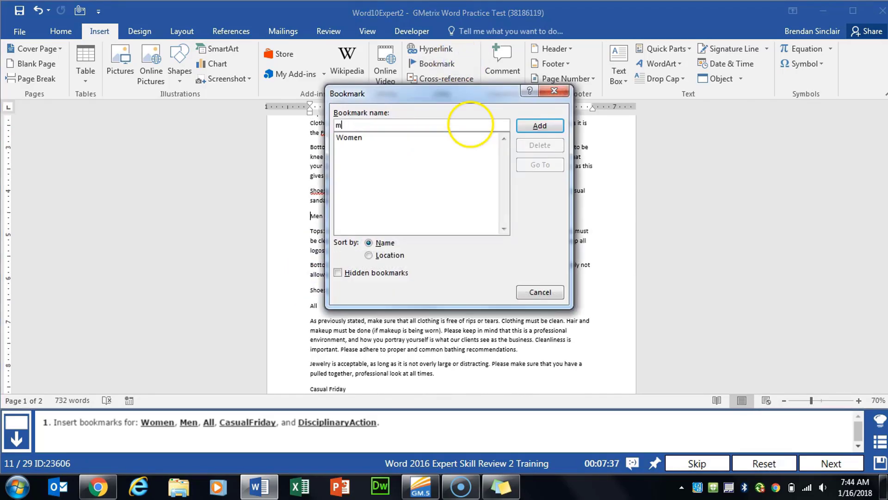
left_click(540, 125)
left_click(310, 306)
left_click(434, 63)
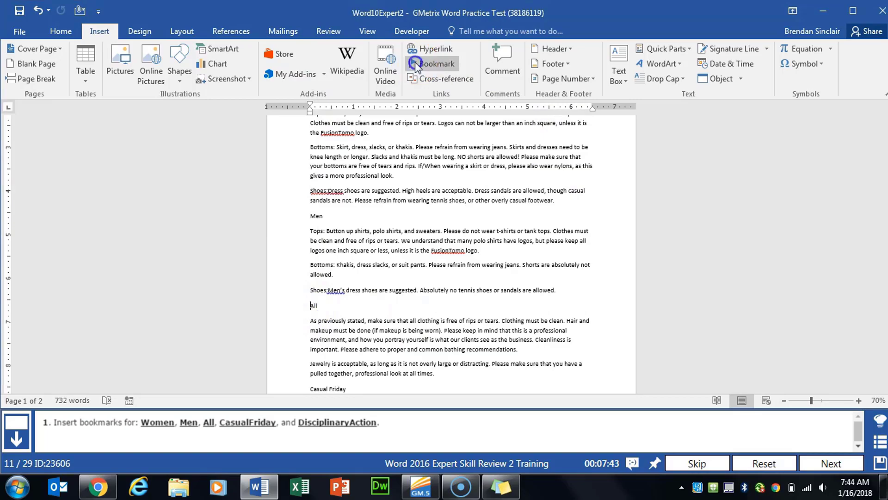
key("Return")
Add bookmarks CasualFriday and DisciplinaryAction before the Casual Friday and Disciplinary Action headings.
scroll(416, 232, "down", 2)
left_click(311, 303)
left_click(435, 64)
type("CasualFriday")
key("Return")
scroll(417, 231, "down", 5)
left_click(310, 258)
left_click(435, 63)
type("DisciplinaryAction")
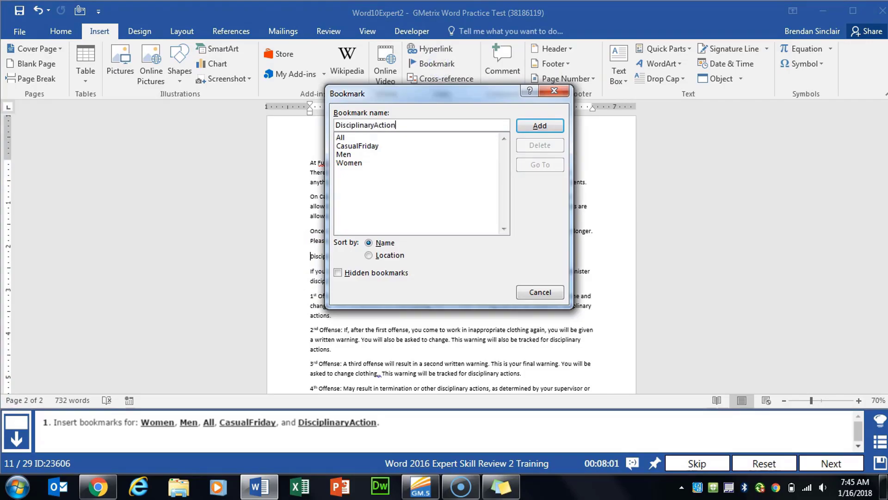
left_click(535, 128)
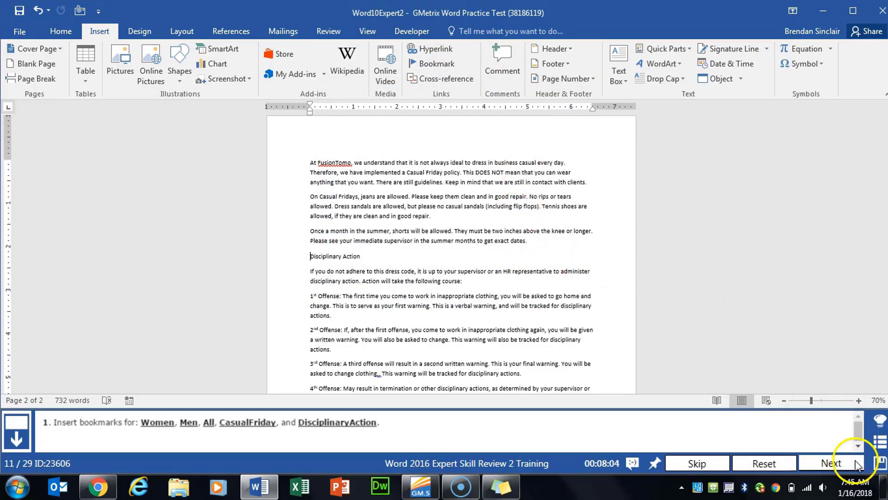
Start a document comparison with Word10Expert4 from GMetrixTemplates as the original.
left_click(841, 462)
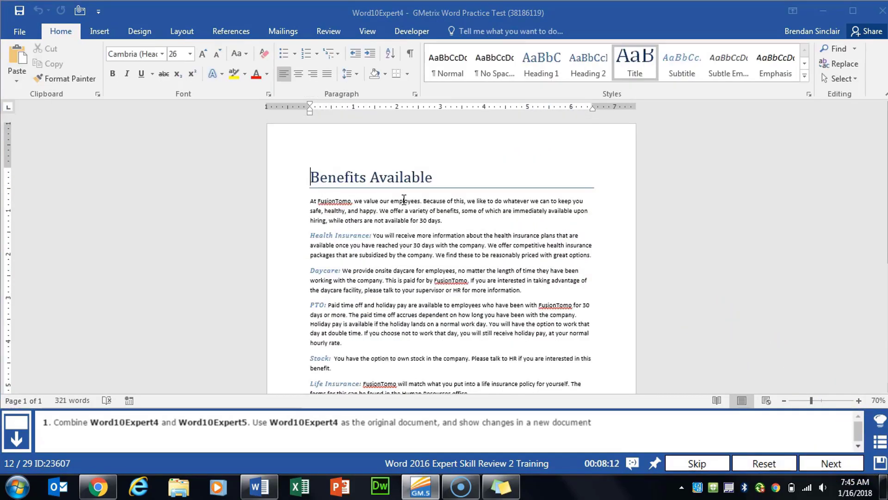
left_click(359, 18)
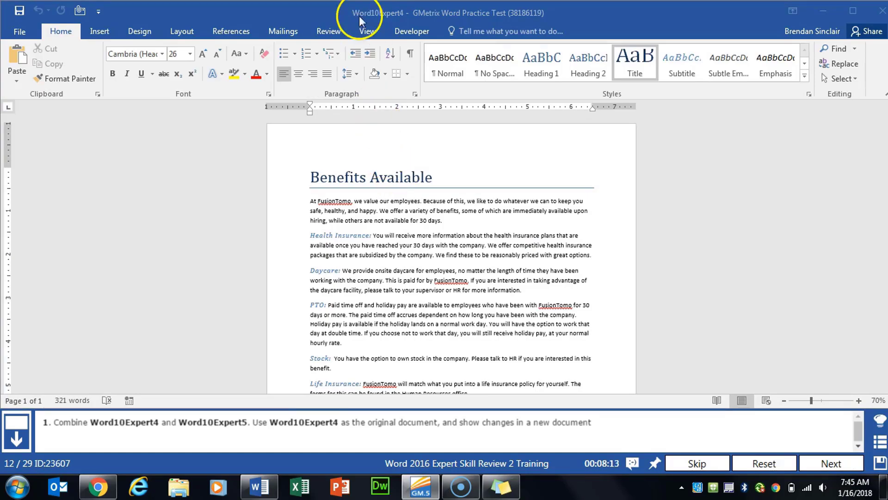
left_click(335, 30)
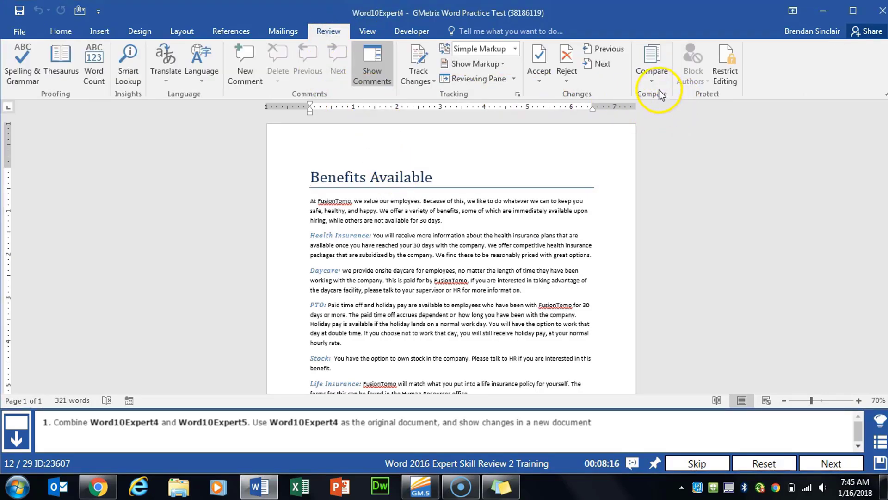
left_click(654, 77)
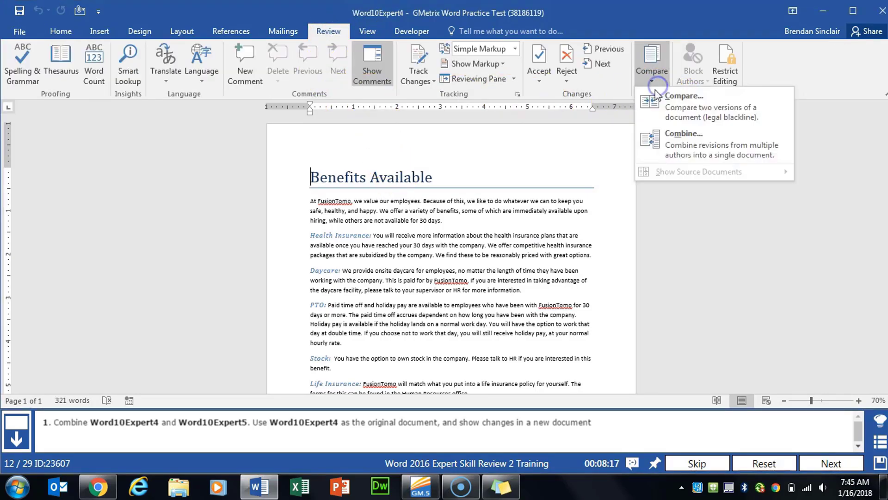
left_click(745, 114)
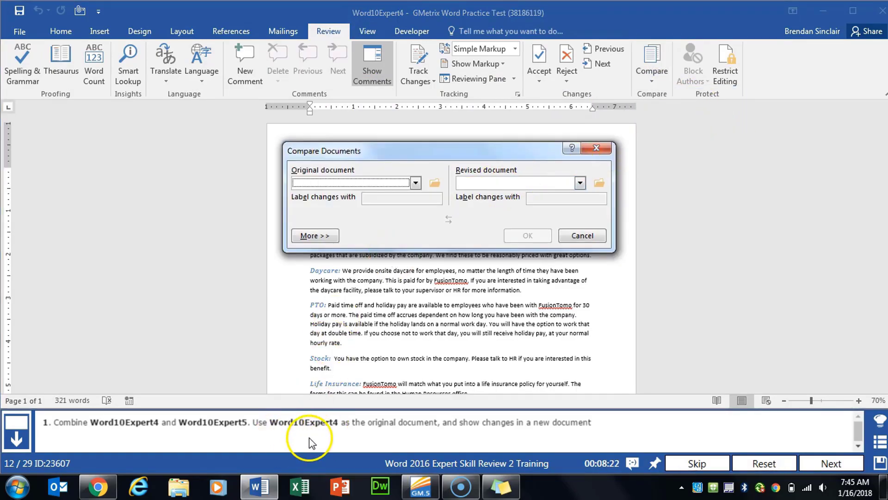
left_click(433, 183)
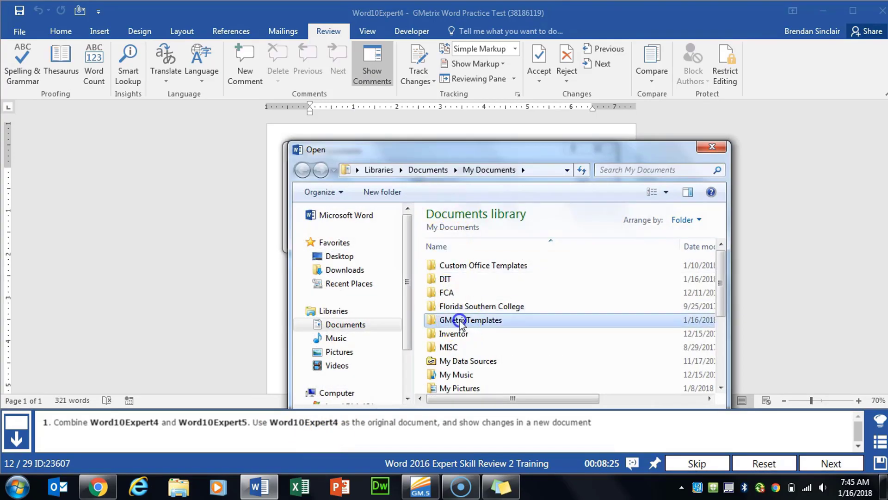
double_click(459, 324)
double_click(497, 267)
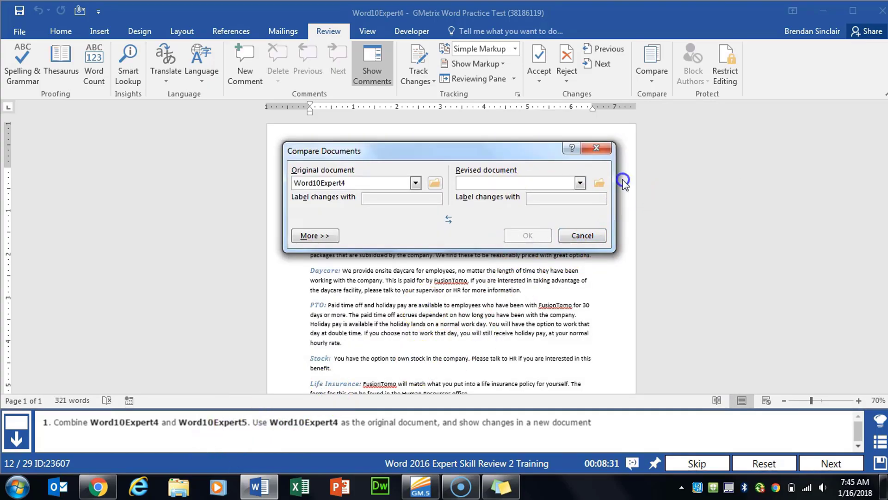
Set Word10Expert5 as the revised document and output the comparison to a new document.
left_click(599, 185)
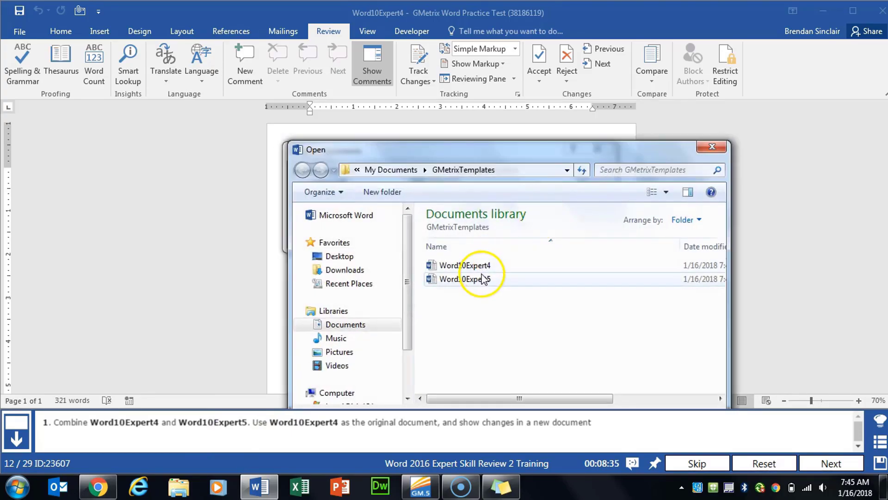
double_click(479, 278)
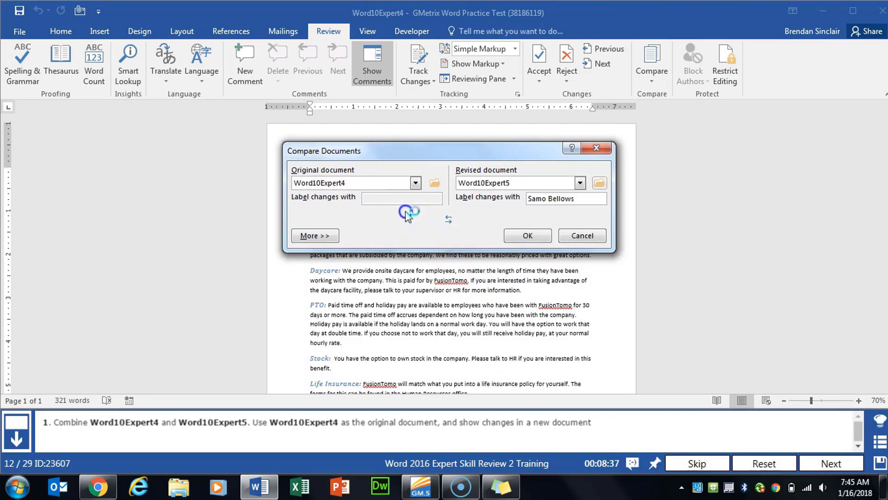
left_click(328, 236)
left_click_drag(462, 149, 479, 81)
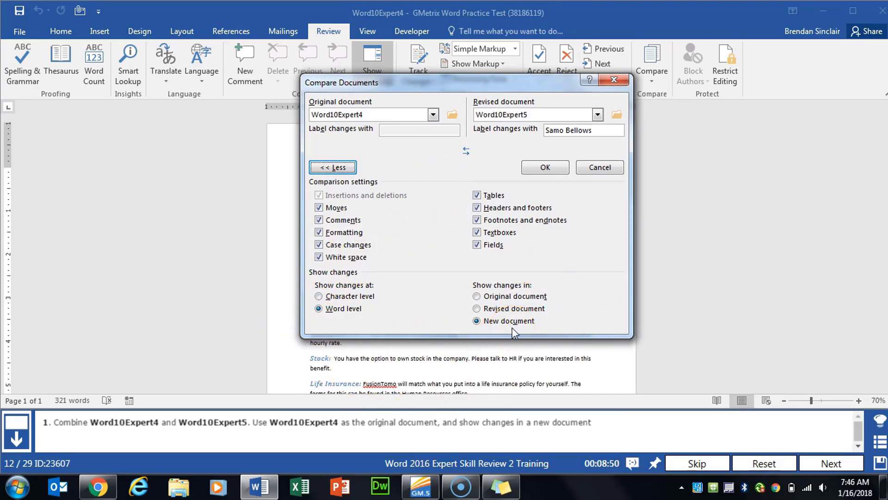
left_click(551, 167)
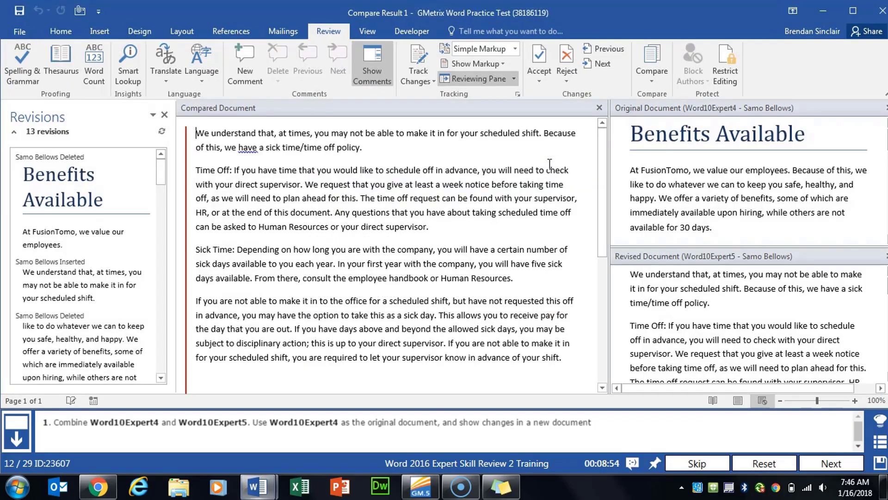
left_click(835, 459)
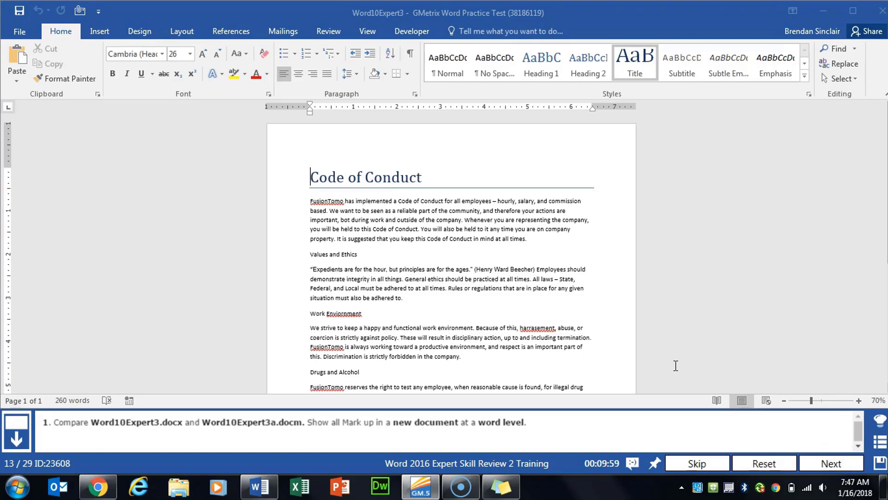
Start a comparison with Word10Expert3 from GMetrixTemplates as the original document.
left_click(328, 33)
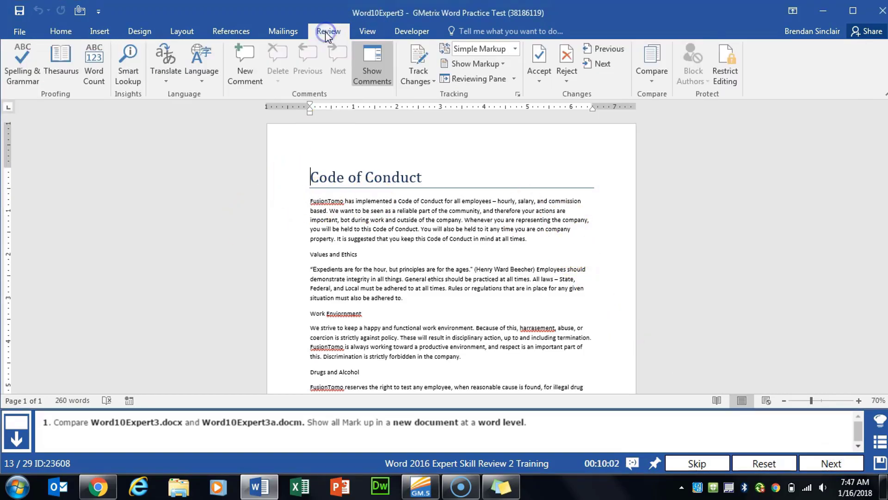
left_click(653, 82)
left_click(726, 116)
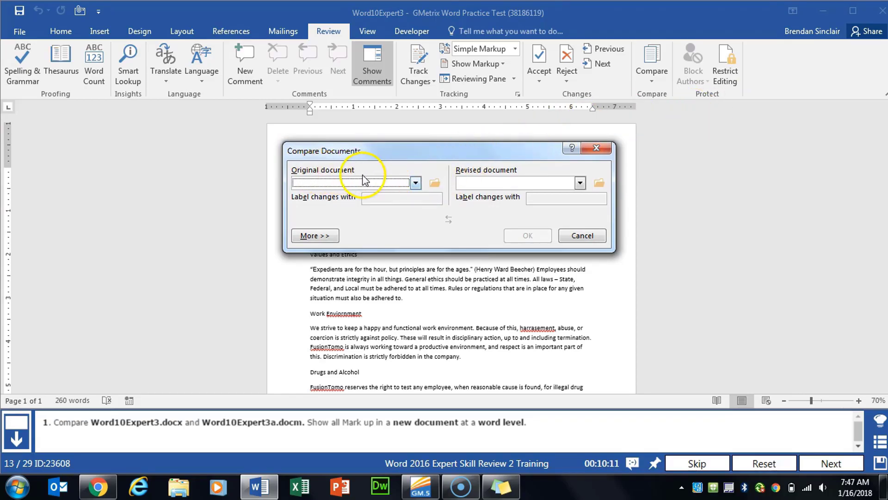
left_click(436, 182)
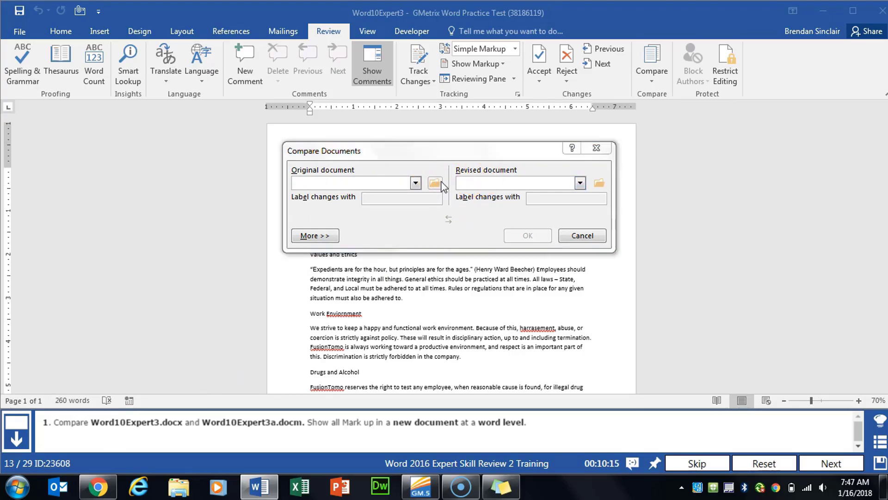
left_click(463, 262)
double_click(463, 263)
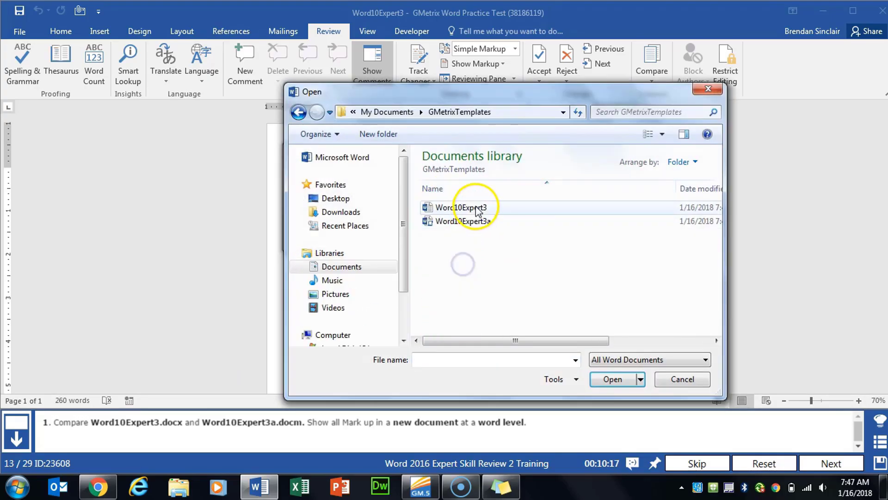
double_click(468, 204)
Compare against Word10Expert3a as the revised document, showing changes in a new document.
left_click(601, 183)
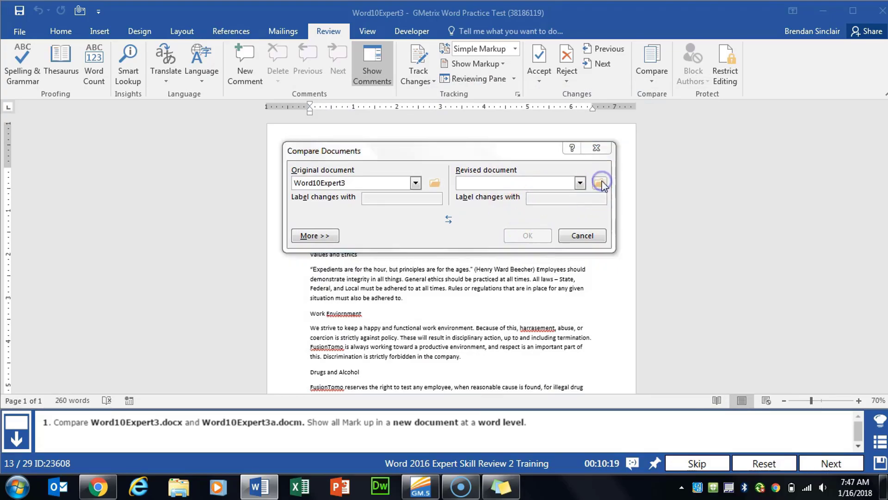
double_click(504, 226)
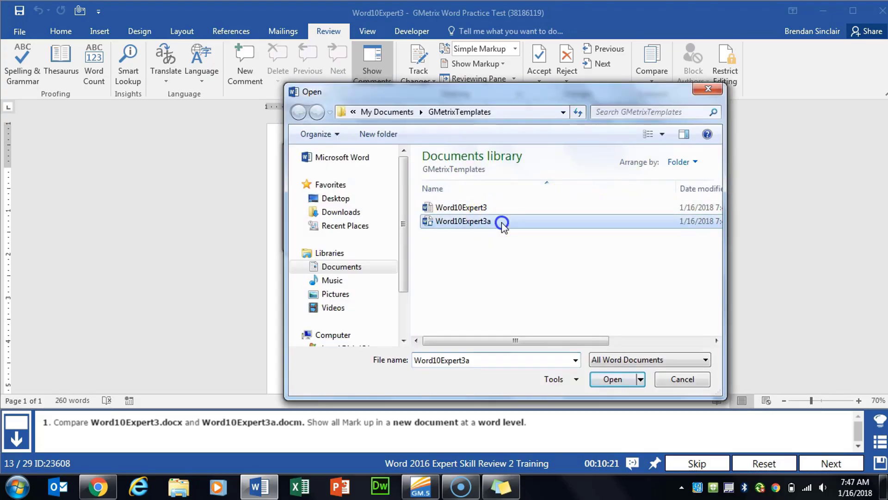
left_click_drag(452, 149, 449, 94)
left_click(316, 181)
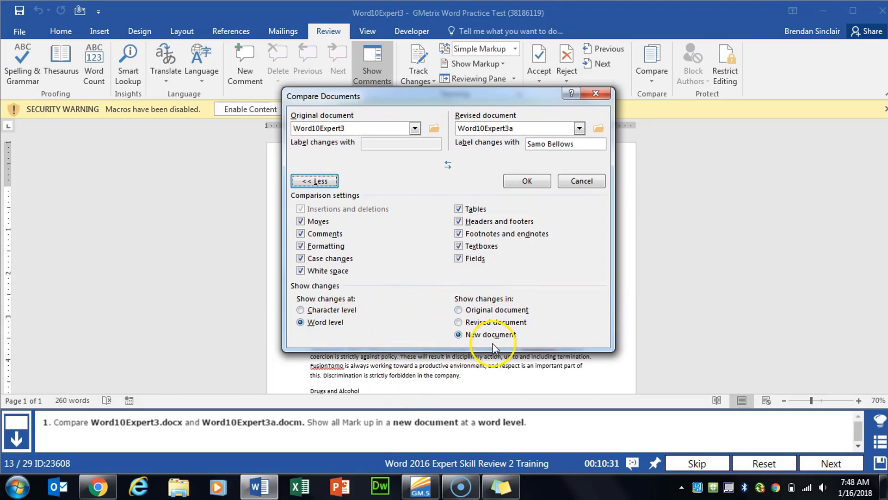
left_click(527, 180)
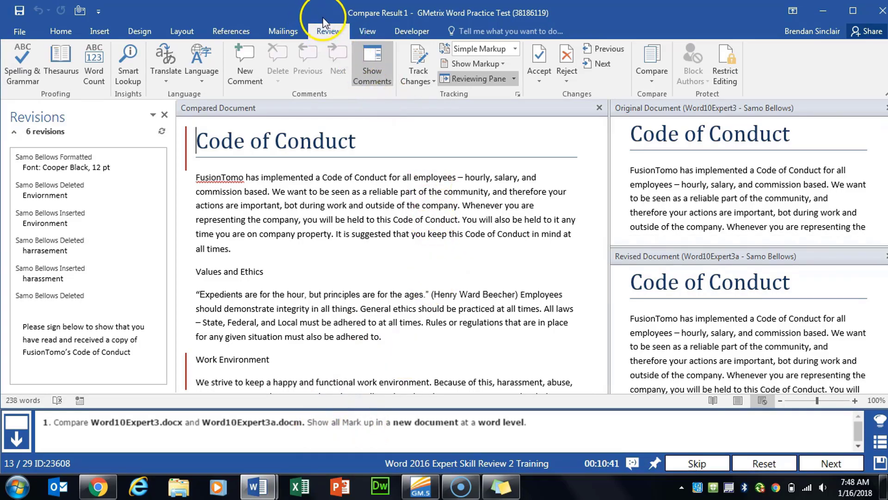
Display All Markup in the compare result and finish the task.
left_click(504, 65)
left_click(508, 66)
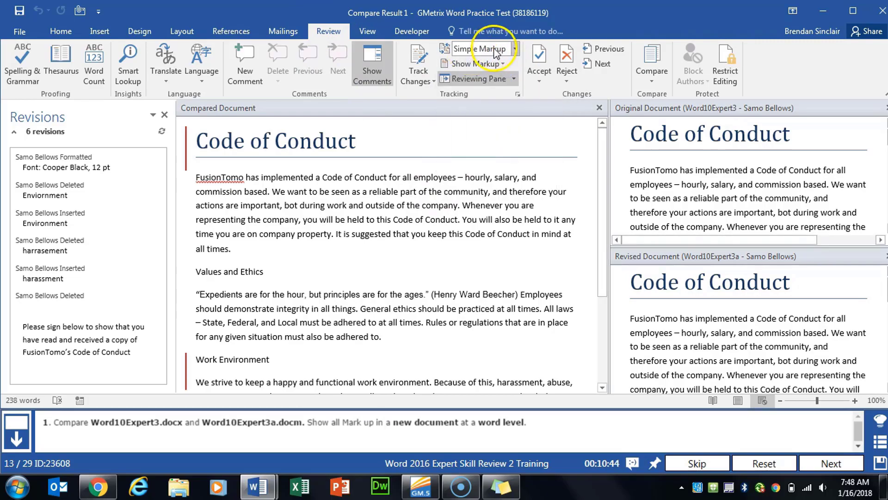
left_click(515, 48)
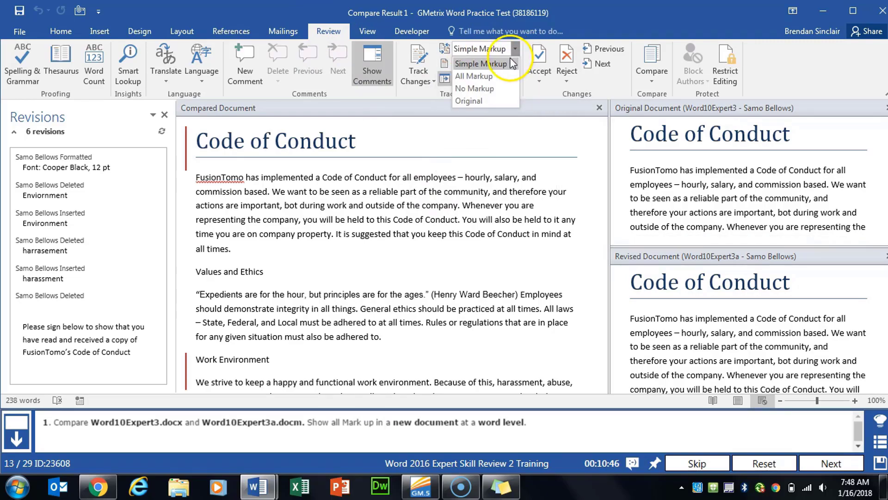
left_click(493, 76)
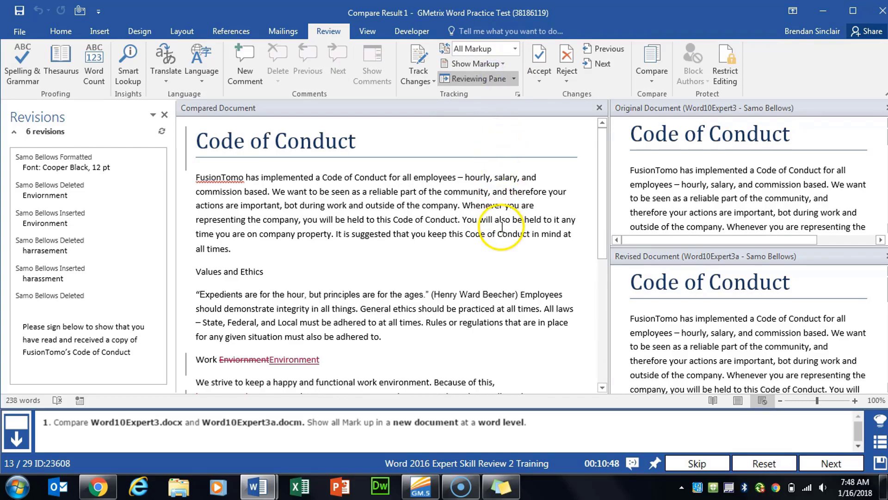
left_click(828, 463)
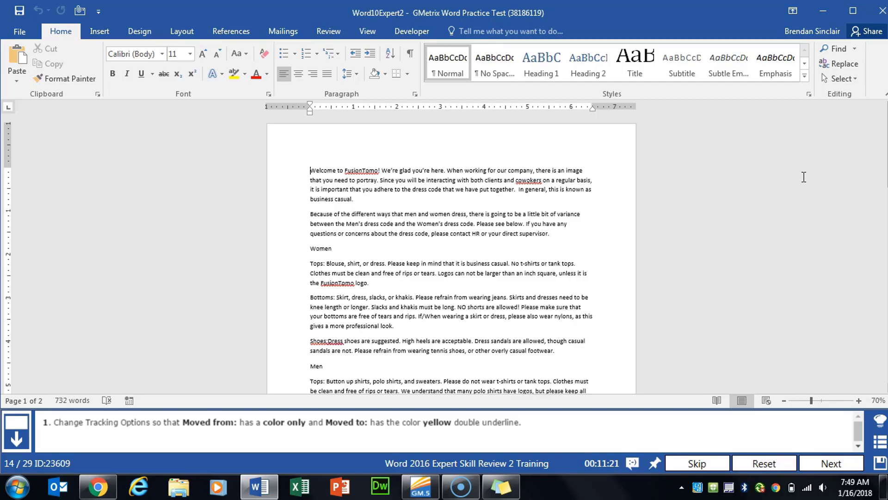
In Advanced Track Changes Options, set Moved from to Color only and Moved to colour to Yellow.
left_click(328, 30)
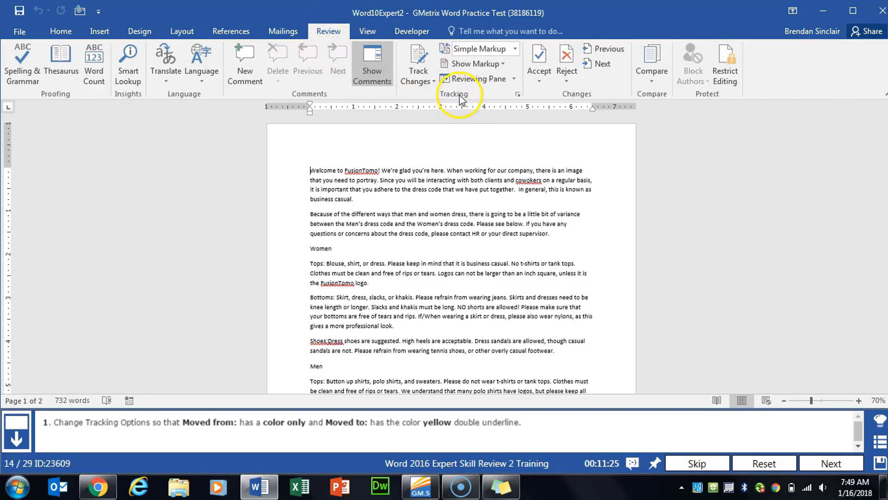
left_click(518, 95)
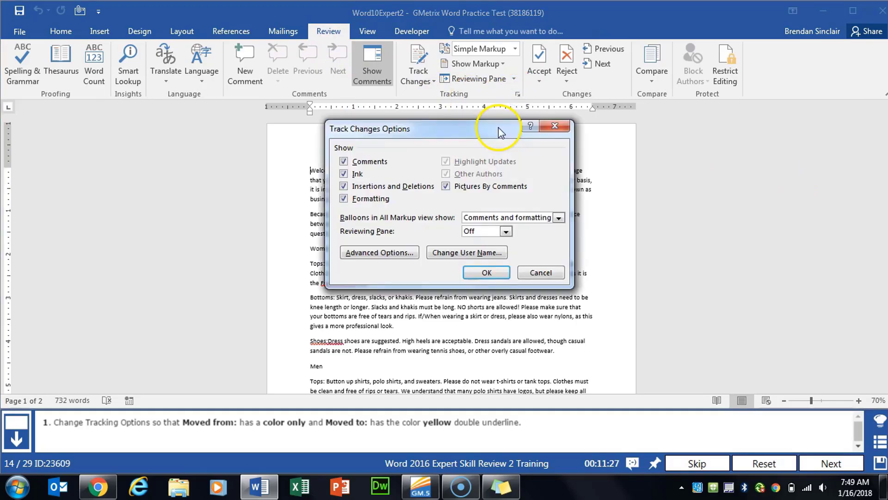
left_click(393, 254)
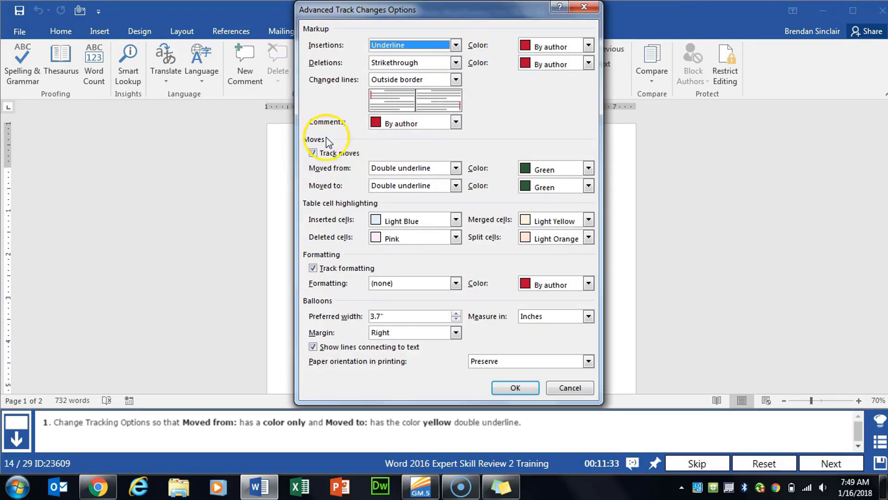
left_click(456, 168)
left_click(418, 186)
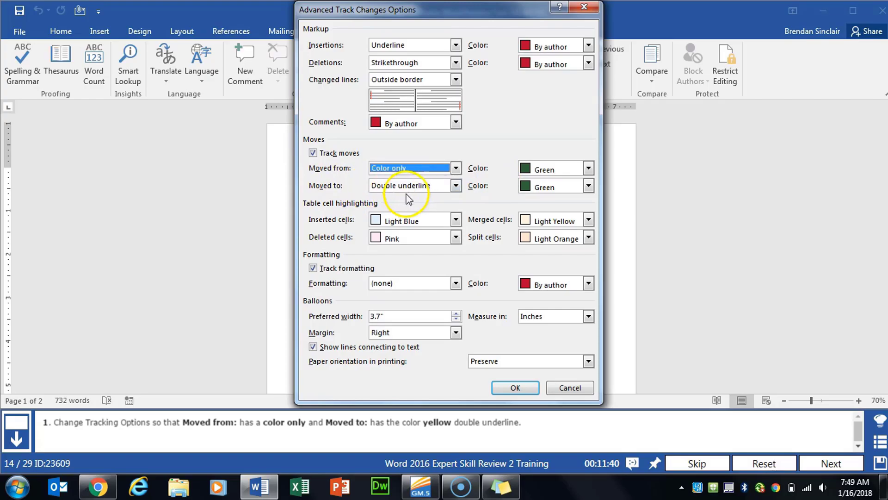
left_click(544, 195)
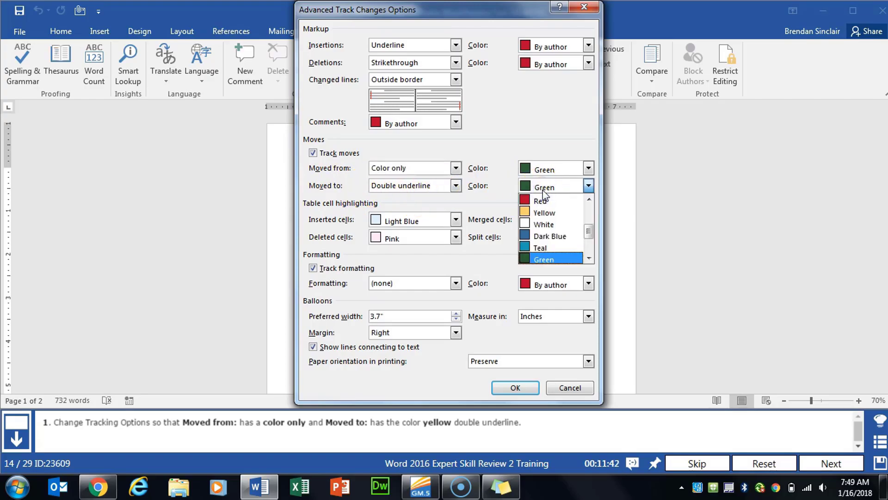
left_click(543, 207)
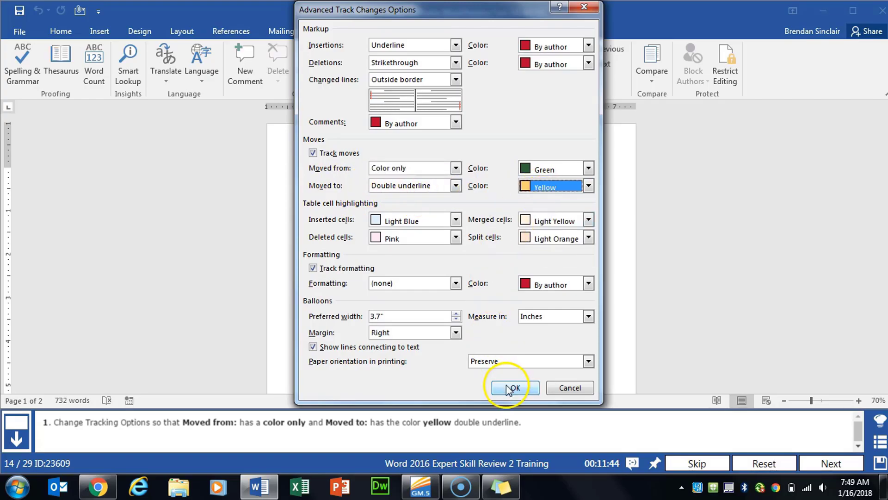
left_click(515, 387)
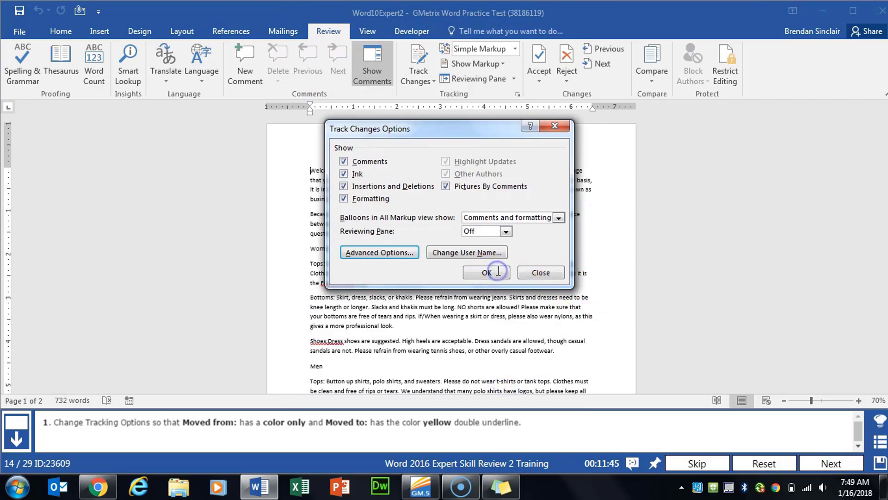
left_click(495, 273)
left_click(832, 463)
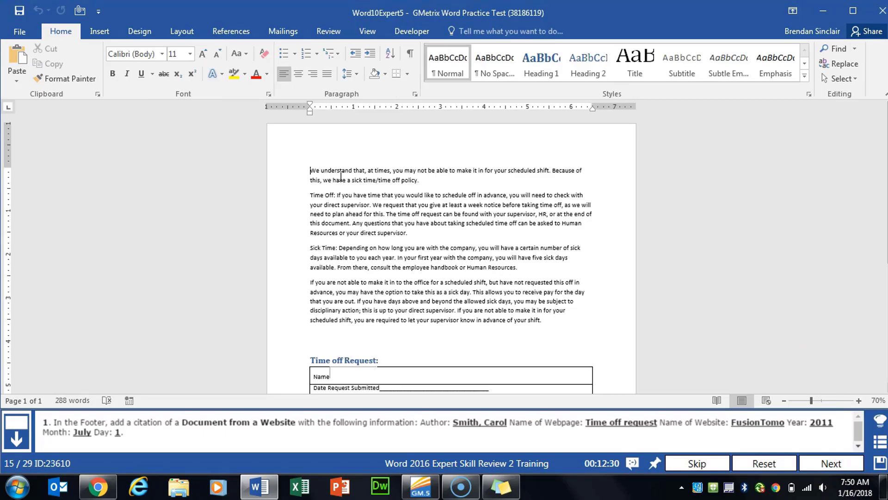
Open the time-off document's footer and place the cursor on a new line below [Type text].
scroll(331, 174, "down", 5)
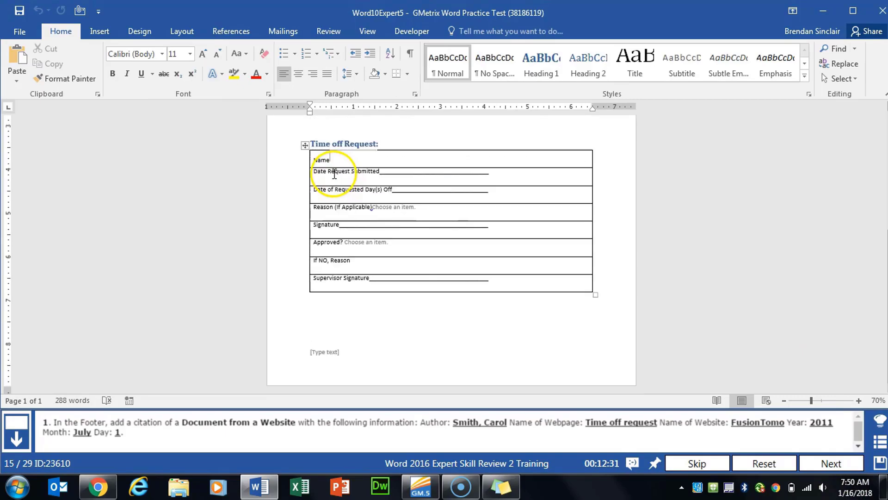
double_click(363, 360)
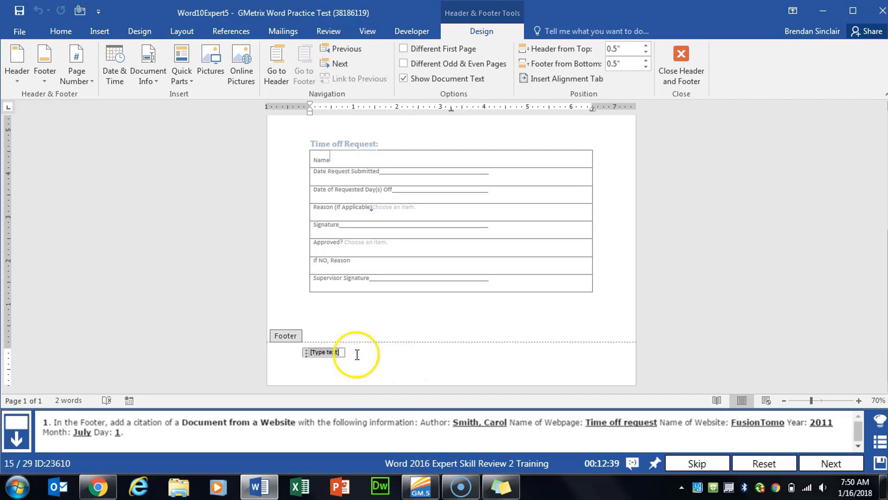
left_click(324, 372)
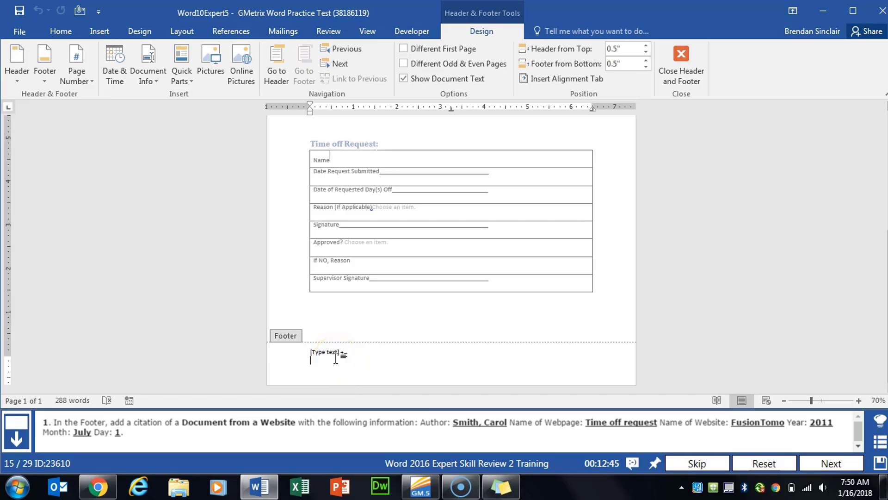
left_click(229, 32)
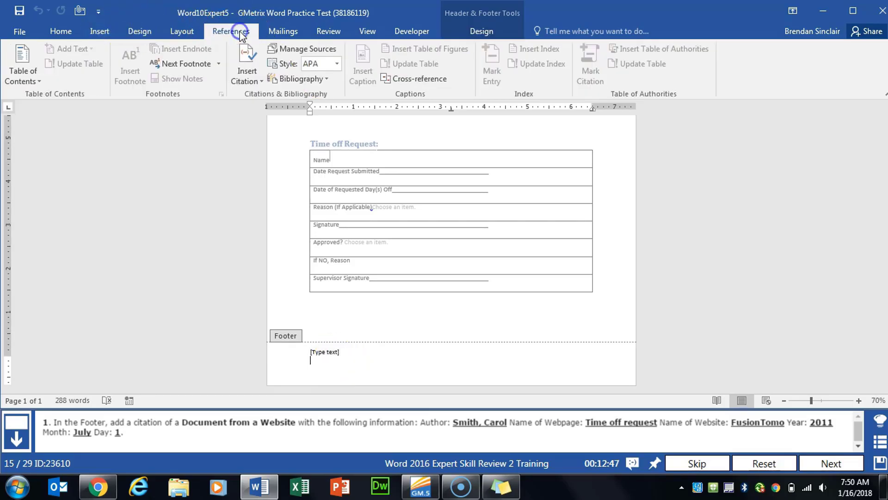
Create a new citation source of type Web site.
left_click(247, 78)
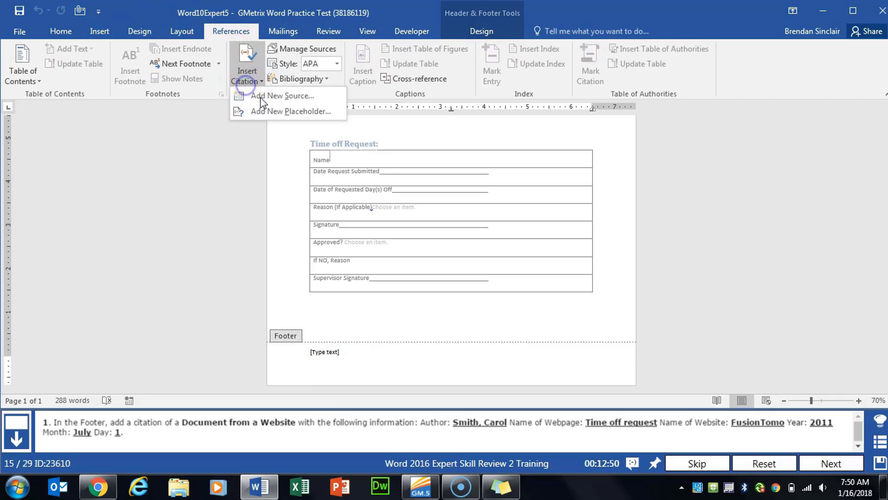
left_click(298, 96)
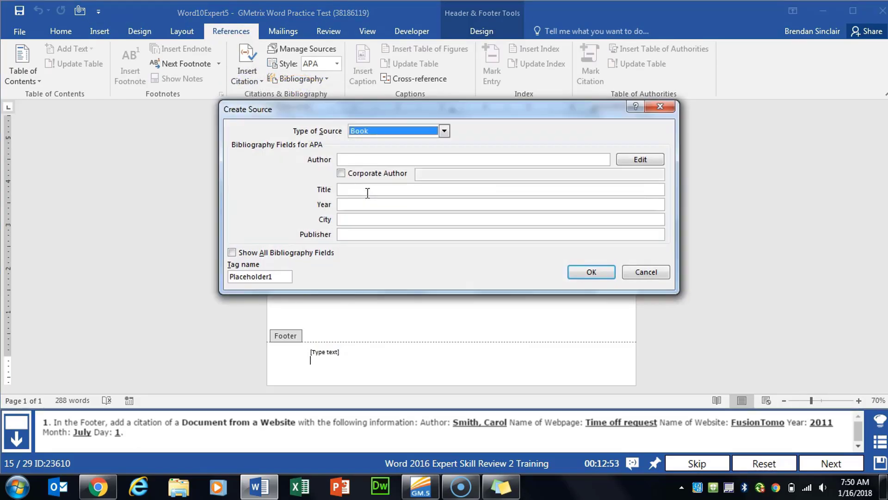
key("alt+Down")
key("w")
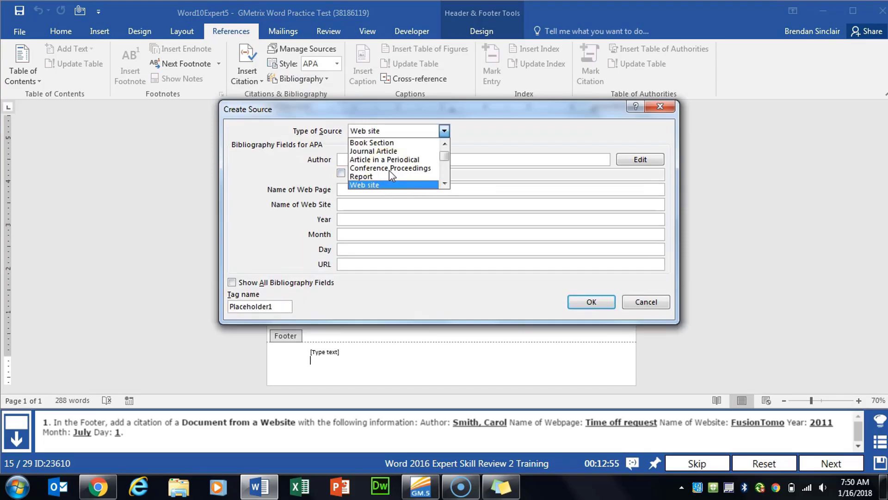
key("Return")
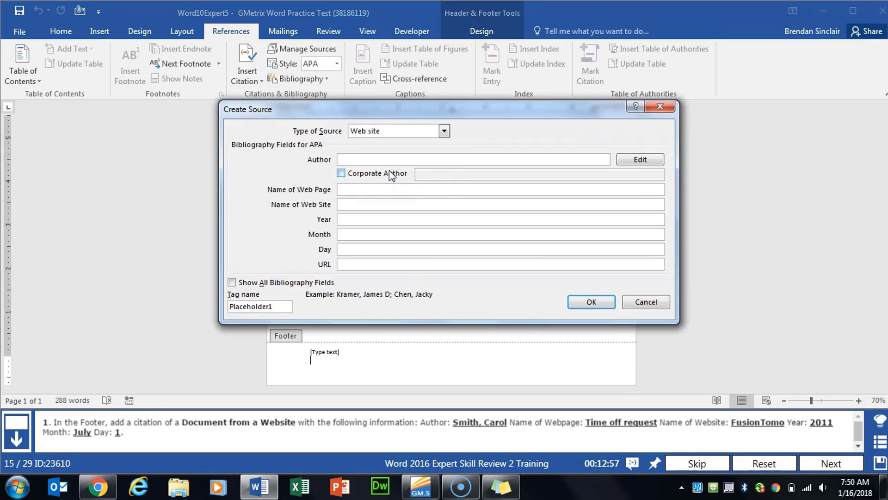
Enter the author's name, page 'Time off request' and site FusionTomo, insert the citation, and return to the body.
type("Smith, Carol")
key("Tab")
key("Tab")
type("Time off request")
type("FusionTomo")
key("Tab")
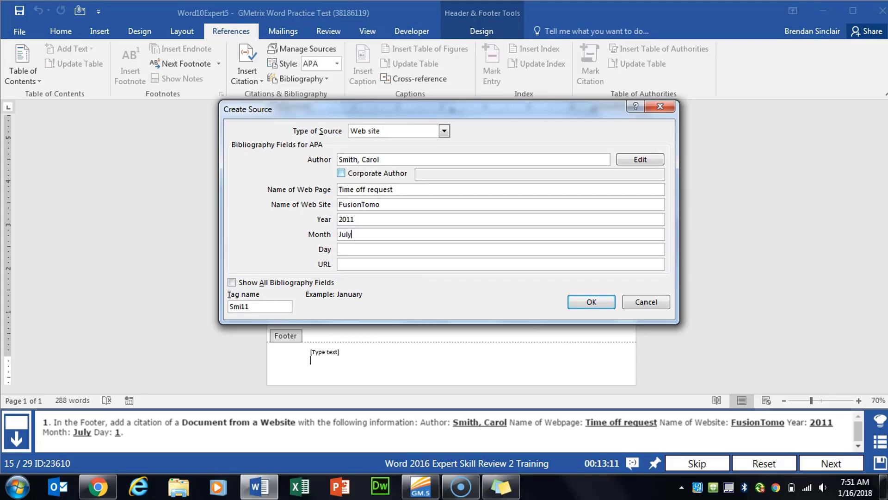
left_click(580, 302)
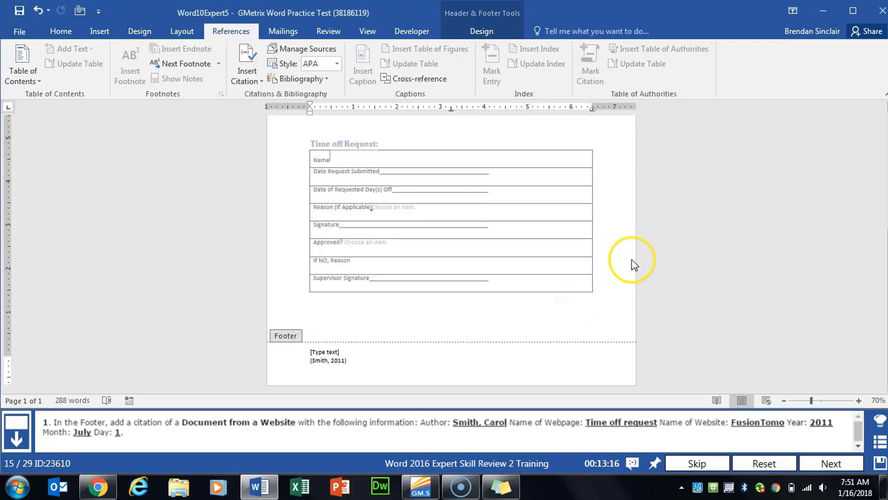
double_click(602, 283)
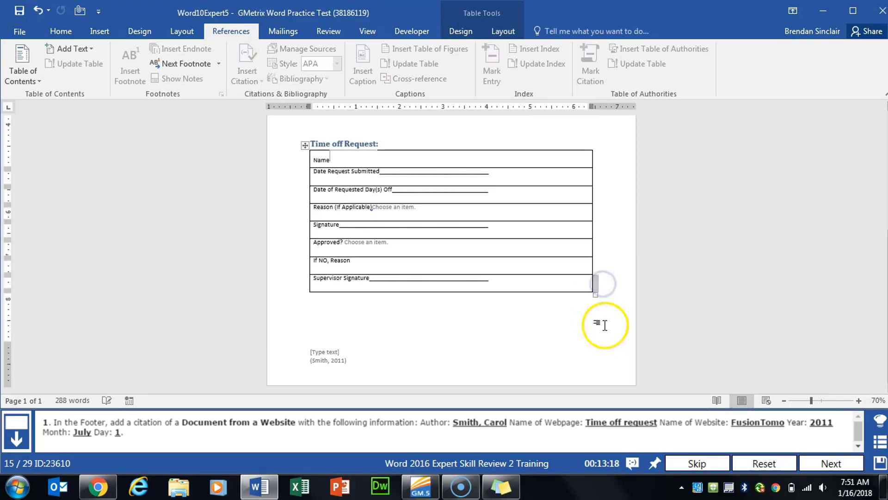